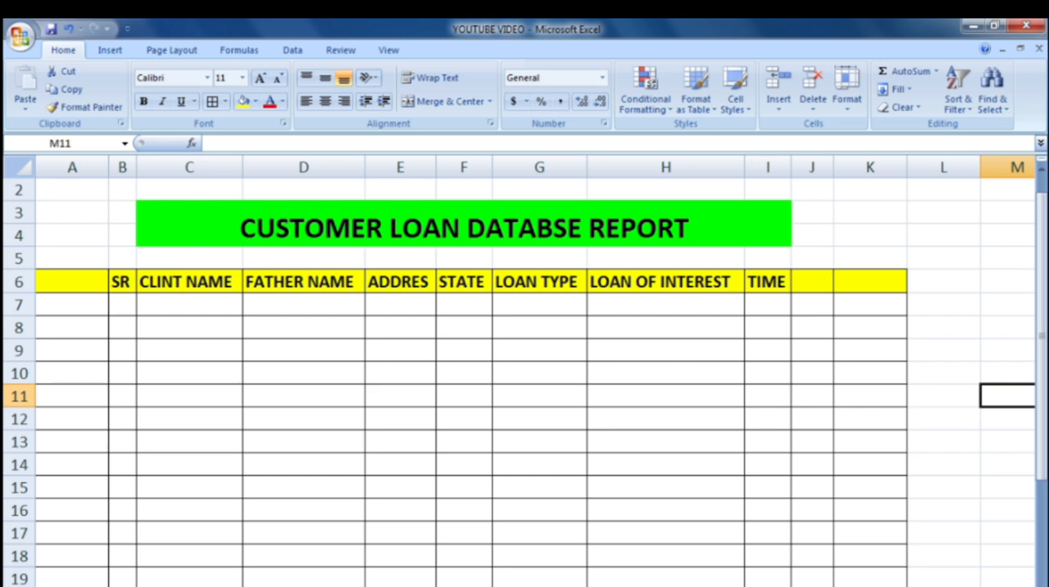
Step: Change the header in B6 to SR NO. and fit column B's width to its contents
{"action": "scroll", "coordinate": [11, 437], "scroll_direction": "up", "scroll_amount": 1}
{"action": "scroll", "coordinate": [70, 451], "scroll_direction": "down", "scroll_amount": 1}
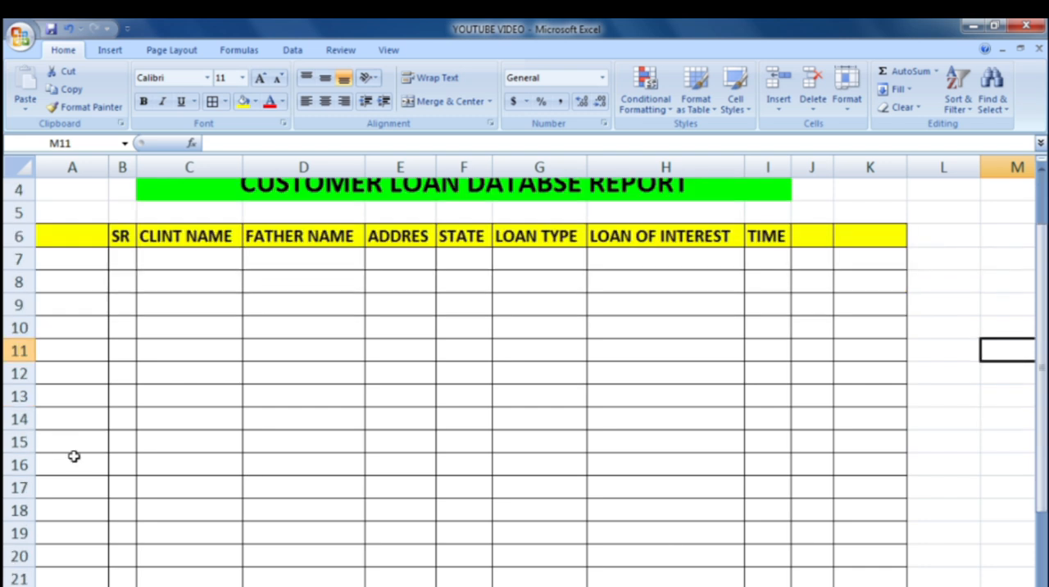
{"action": "scroll", "coordinate": [74, 455], "scroll_direction": "up", "scroll_amount": 1}
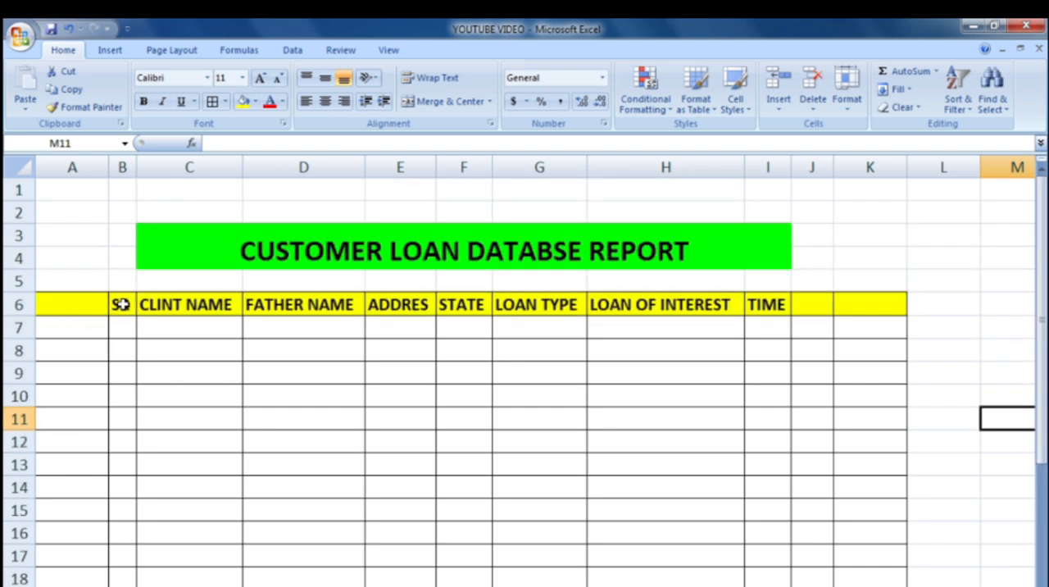
{"action": "left_click", "coordinate": [120, 304]}
{"action": "left_click", "coordinate": [240, 144]}
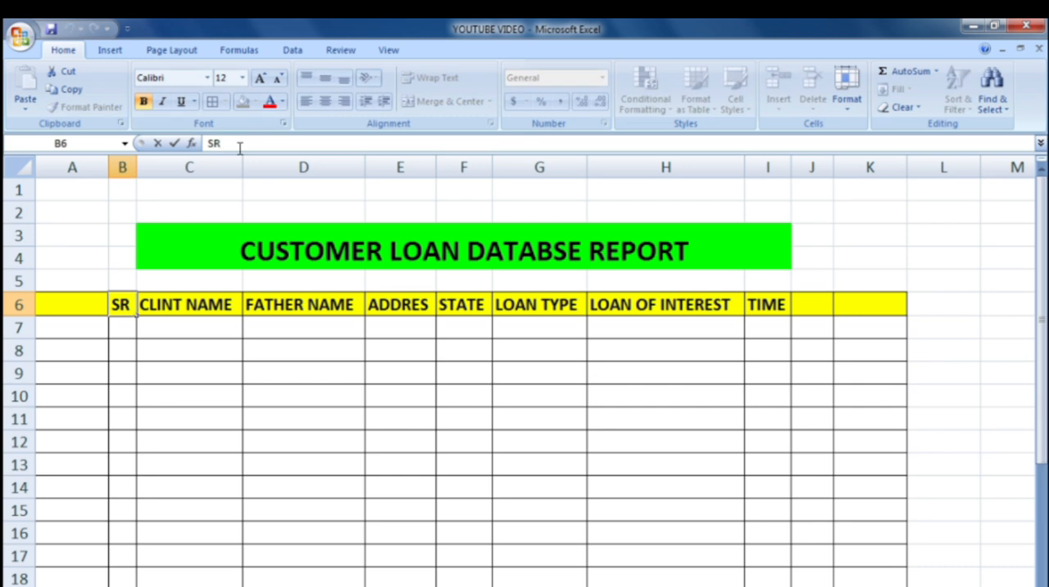
{"action": "type", "text": "NO."}
{"action": "left_click", "coordinate": [193, 397]}
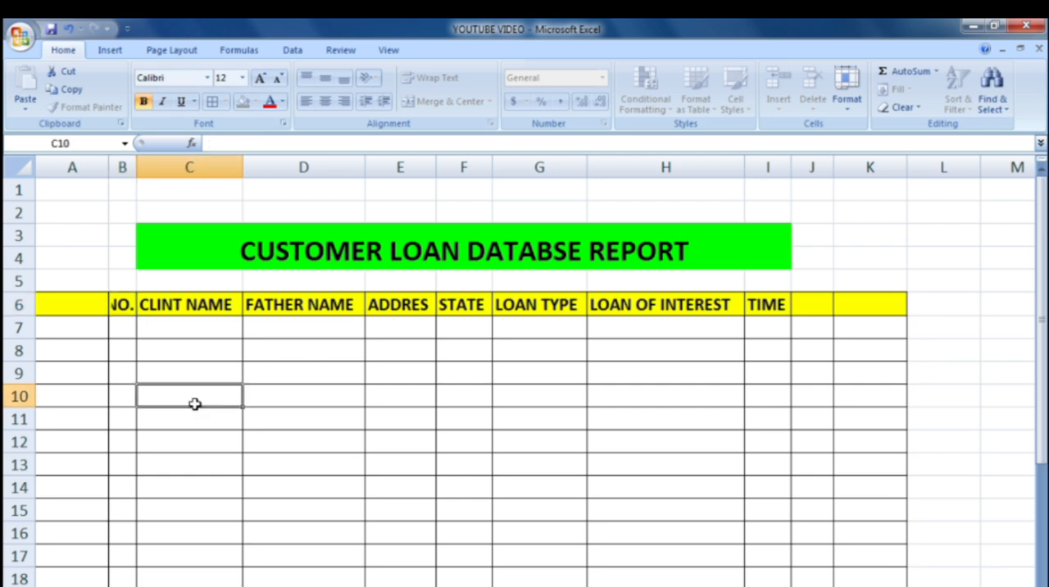
{"action": "double_click", "coordinate": [136, 167]}
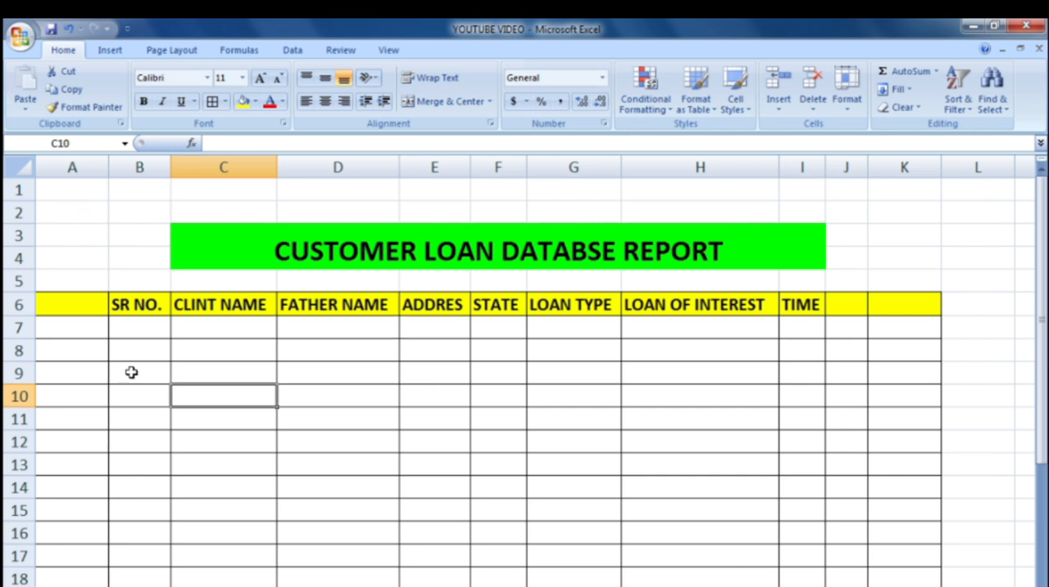
Step: Enter the serial numbers 1 to 5 in cells B7 through B11
{"action": "left_click", "coordinate": [158, 328]}
{"action": "double_click", "coordinate": [159, 328]}
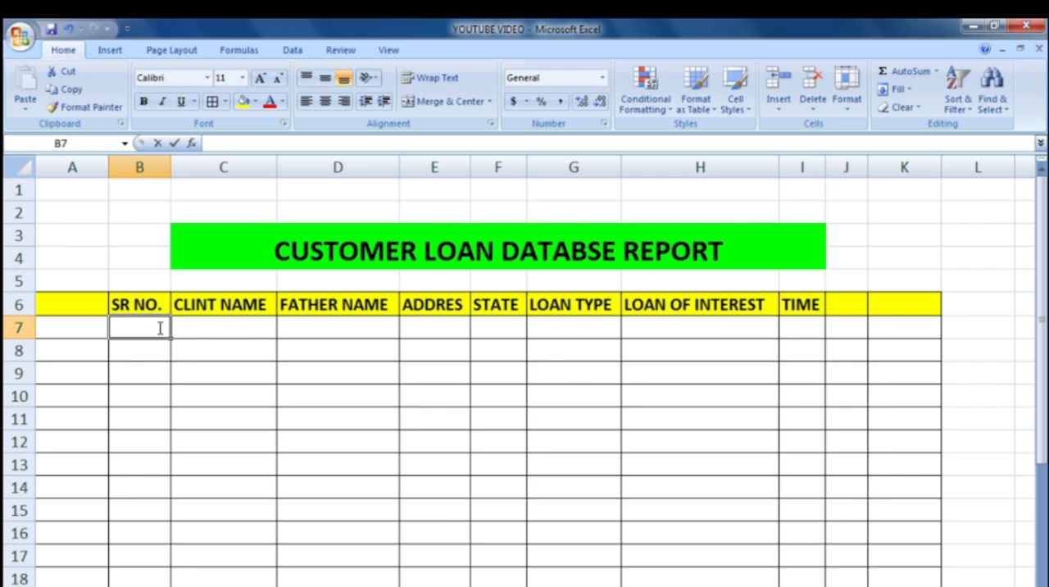
{"action": "type", "text": "1"}
{"action": "key", "text": "Return"}
{"action": "type", "text": "2"}
{"action": "key", "text": "Return"}
{"action": "type", "text": "3"}
{"action": "key", "text": "Return"}
{"action": "type", "text": "4"}
{"action": "key", "text": "Return"}
{"action": "type", "text": "5"}
{"action": "key", "text": "Return"}
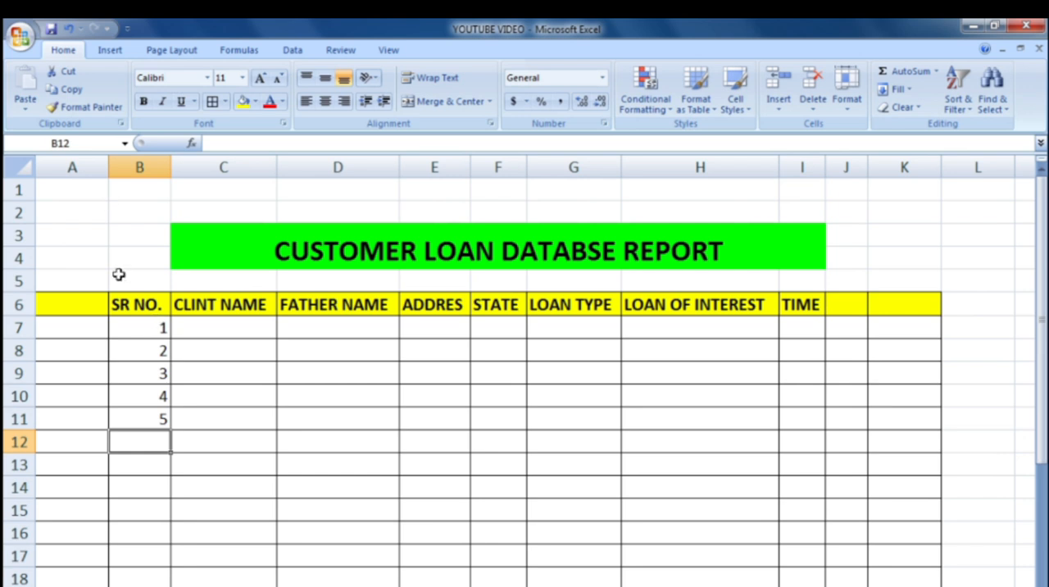
Step: Fill in the client's name in C7 and the father's name in D7 for the first record
{"action": "left_click", "coordinate": [204, 326]}
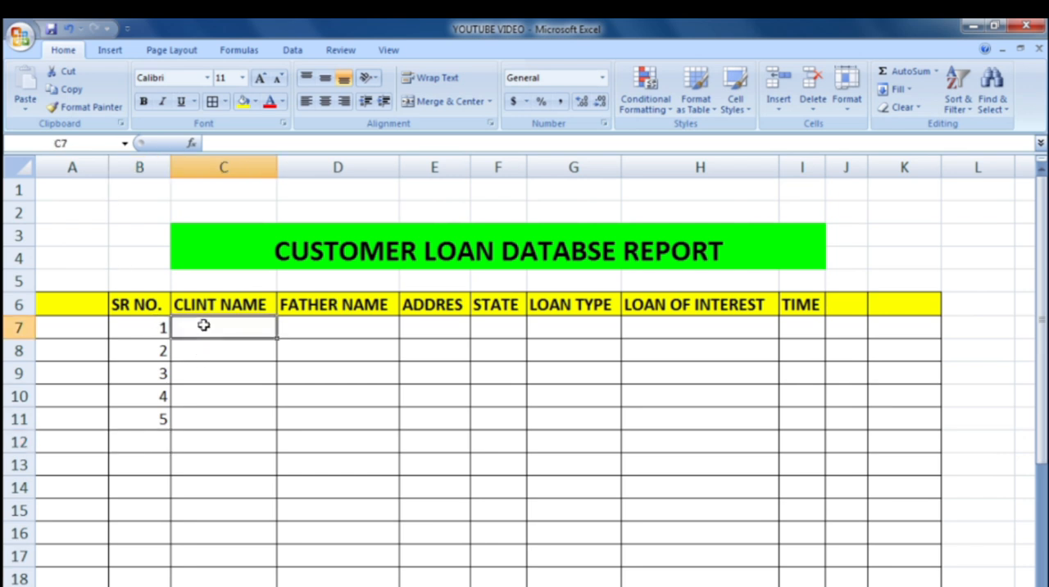
{"action": "type", "text": "MOHAN"}
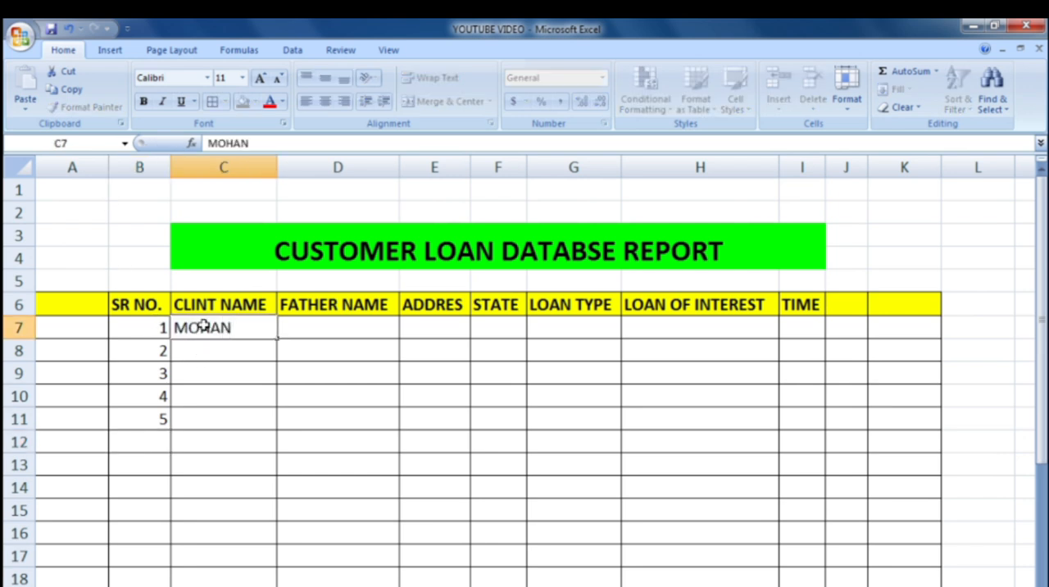
{"action": "key", "text": "Tab"}
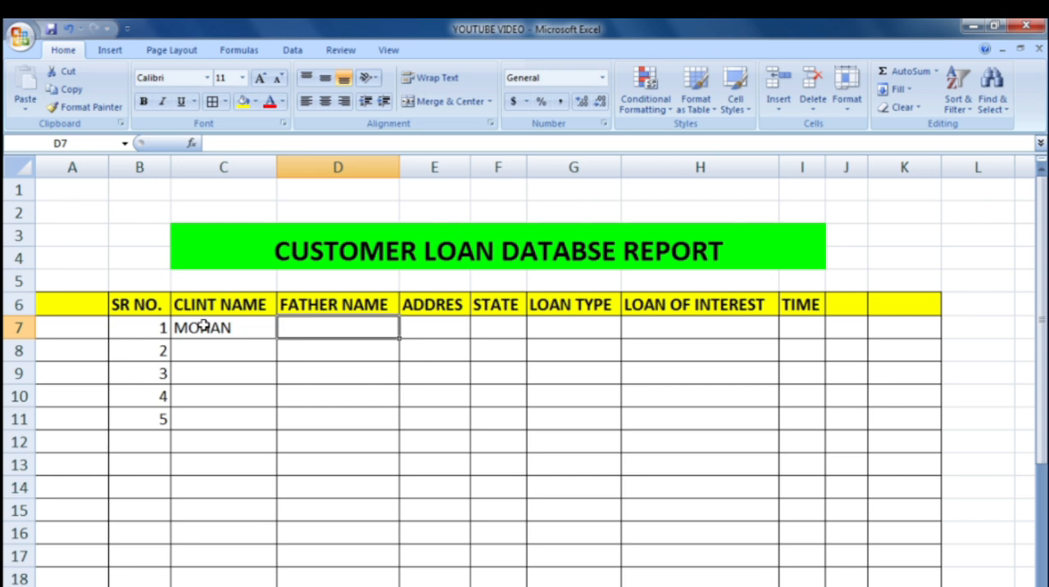
{"action": "type", "text": "RA"}
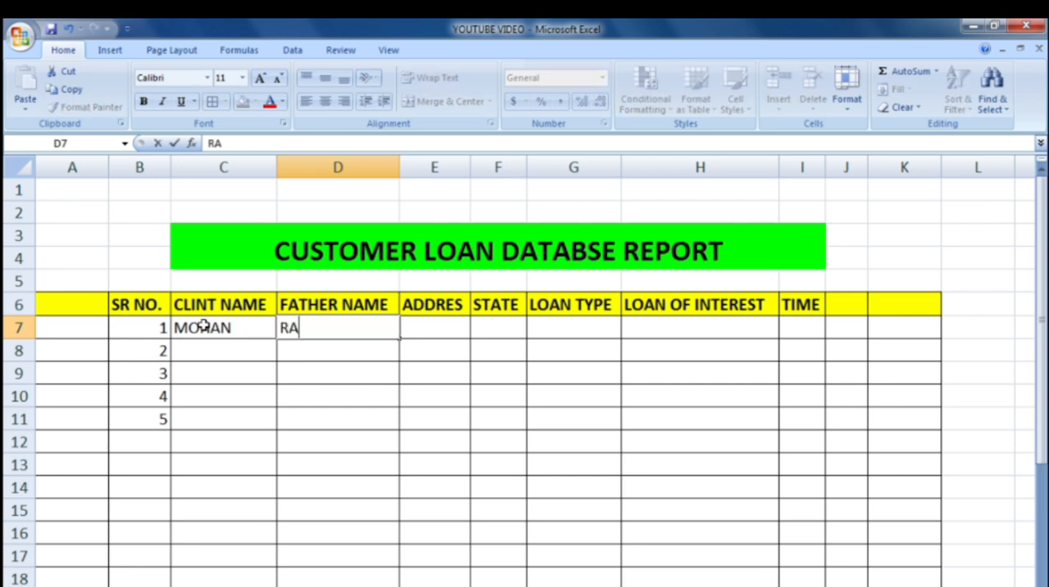
{"action": "type", "text": "JESH"}
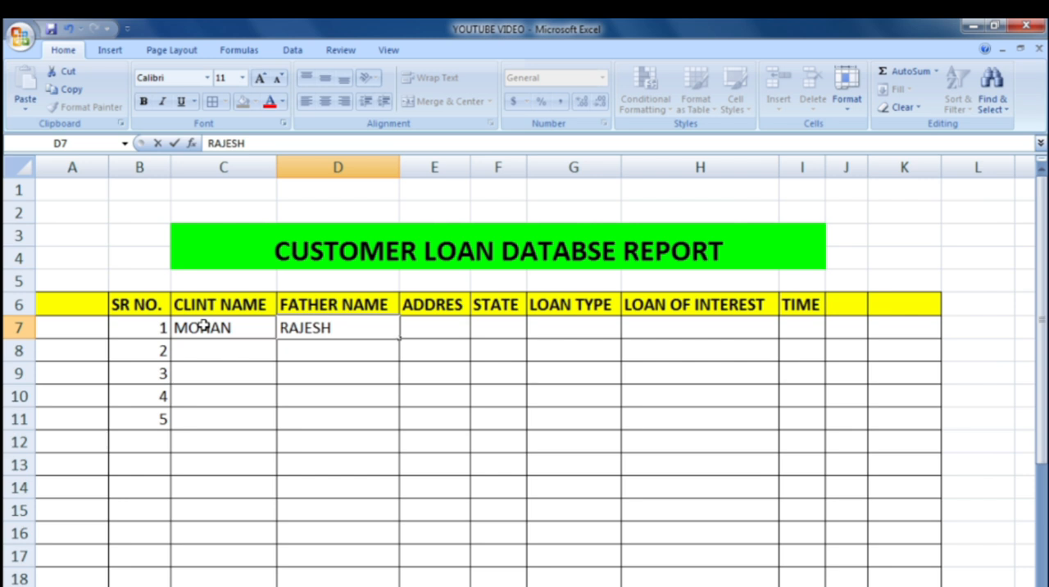
Step: Enter the client's address with postal code in E7
{"action": "key", "text": "Tab"}
{"action": "type", "text": "KAPTA"}
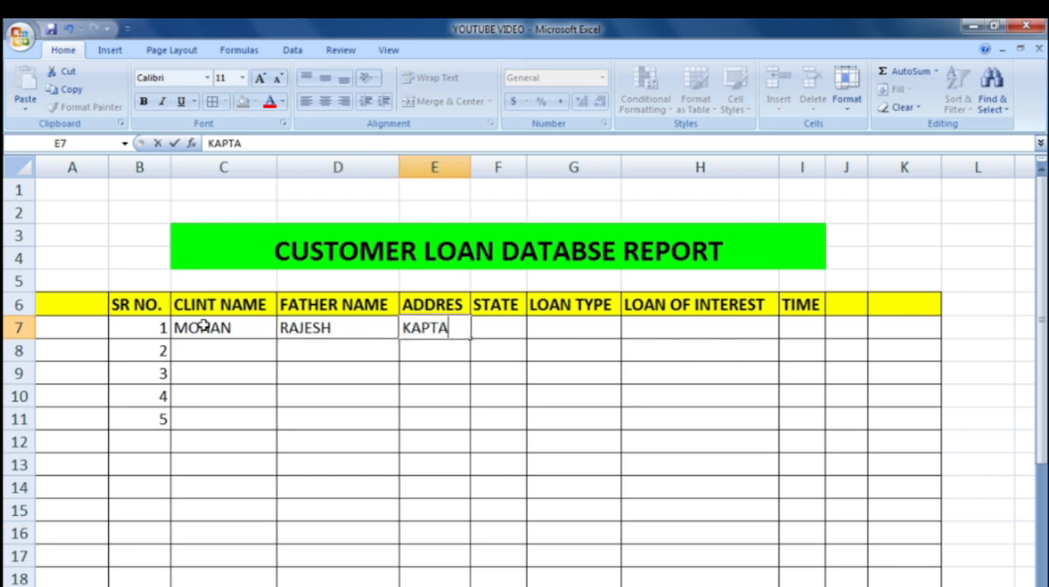
{"action": "type", "text": "A"}
{"action": "key", "text": "BackSpace"}
{"action": "type", "text": "NGANJ"}
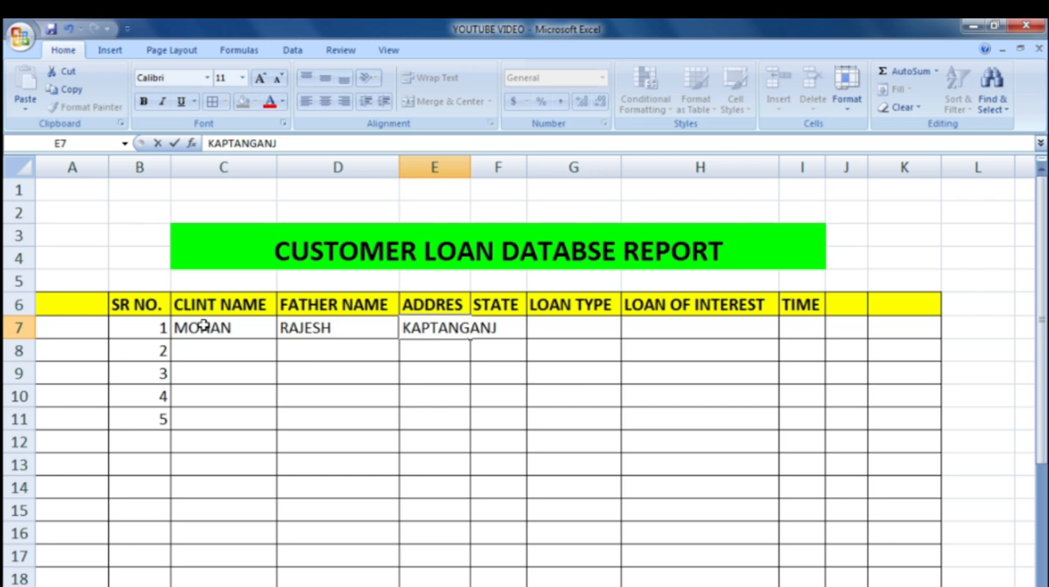
{"action": "type", "text": " BASTI"}
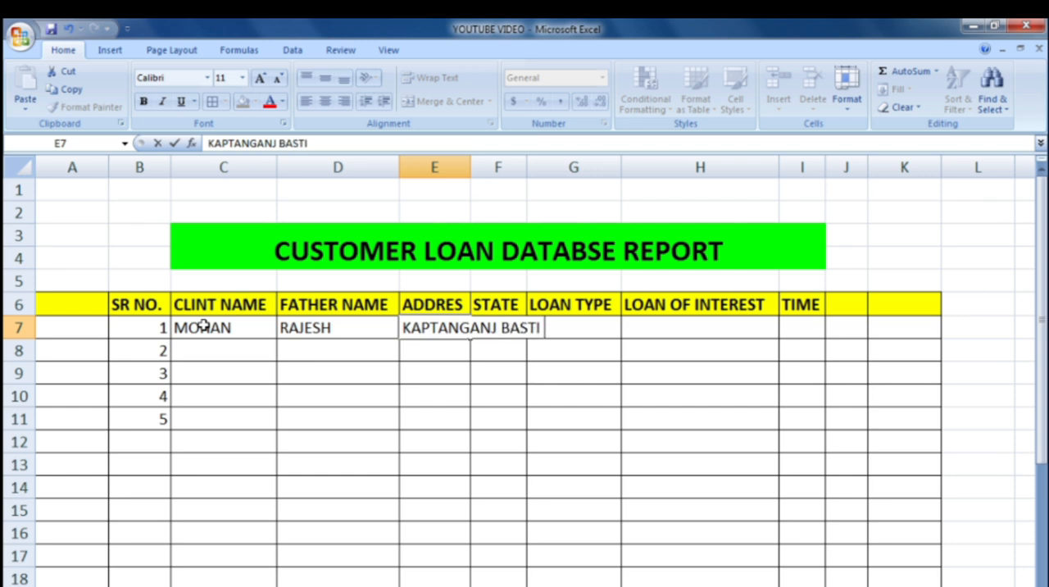
{"action": "type", "text": " UP,272131"}
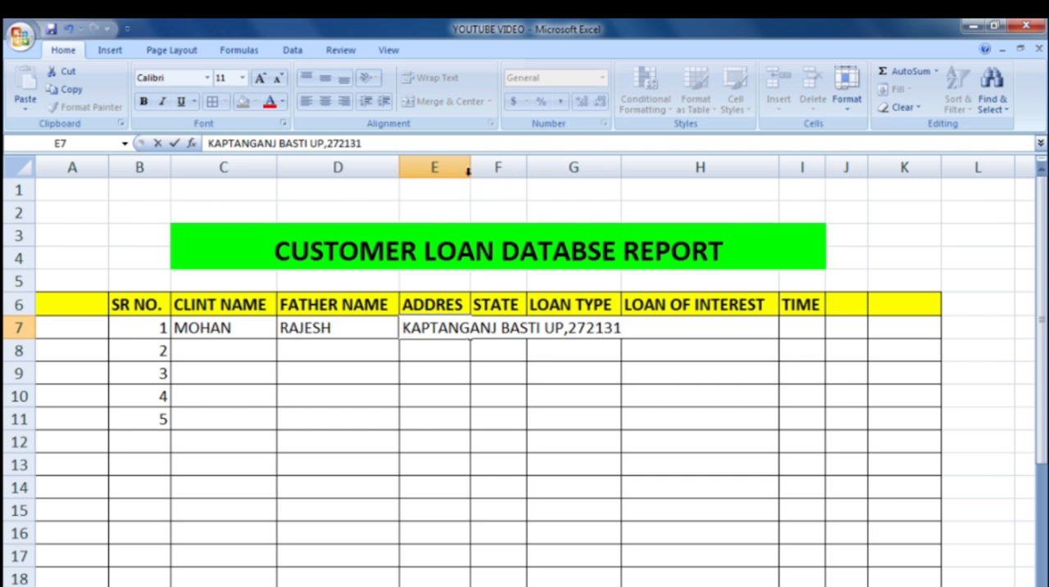
Step: Fit column E's width to the address and zoom the worksheet out
{"action": "left_click", "coordinate": [496, 168]}
{"action": "double_click", "coordinate": [471, 164]}
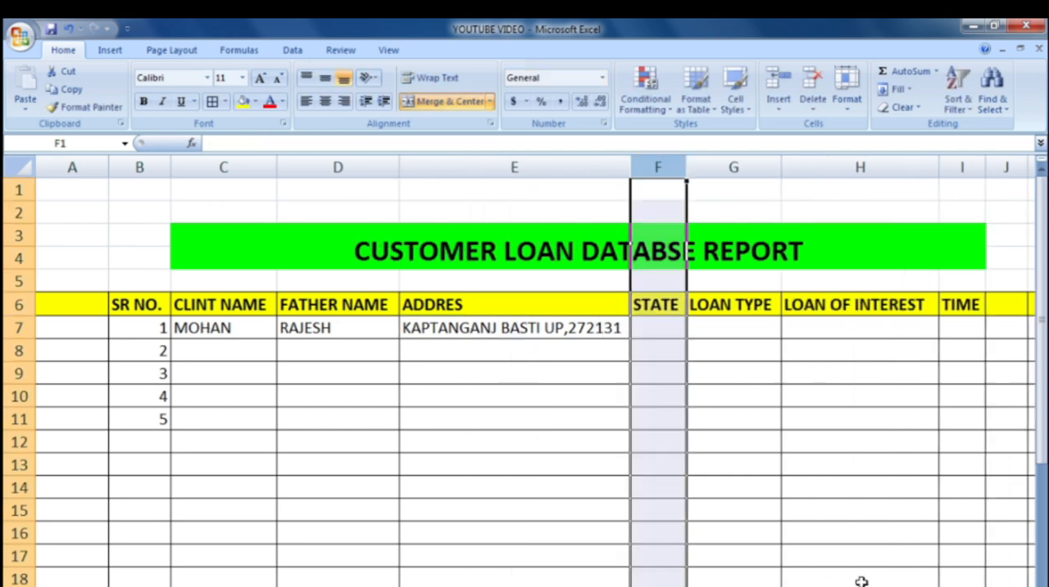
{"action": "left_click", "coordinate": [911, 585]}
{"action": "left_click", "coordinate": [911, 585]}
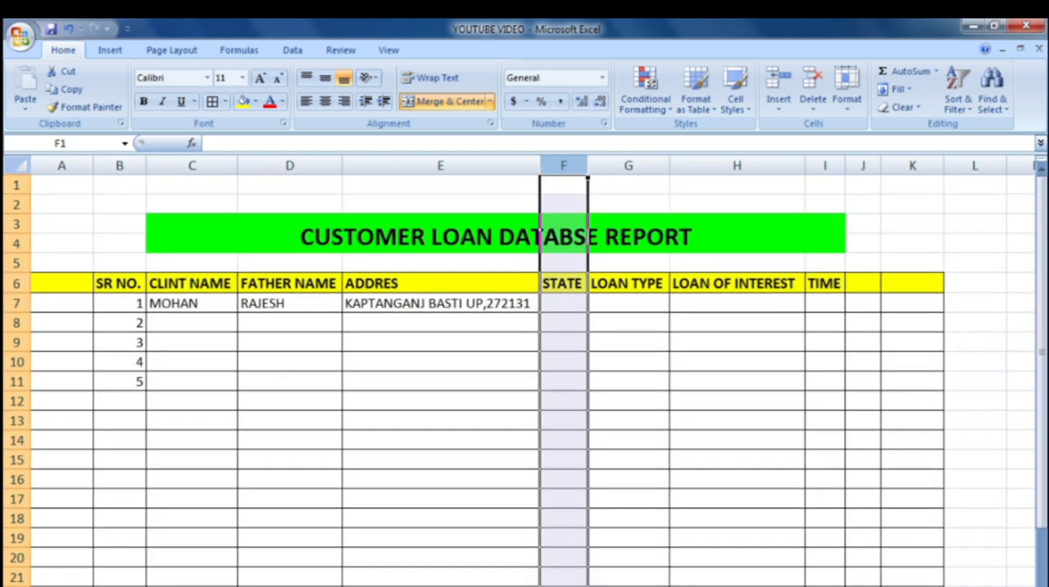
Step: Start a data validation rule that allows a List for the STATE cells from F7 downward
{"action": "left_click", "coordinate": [566, 303]}
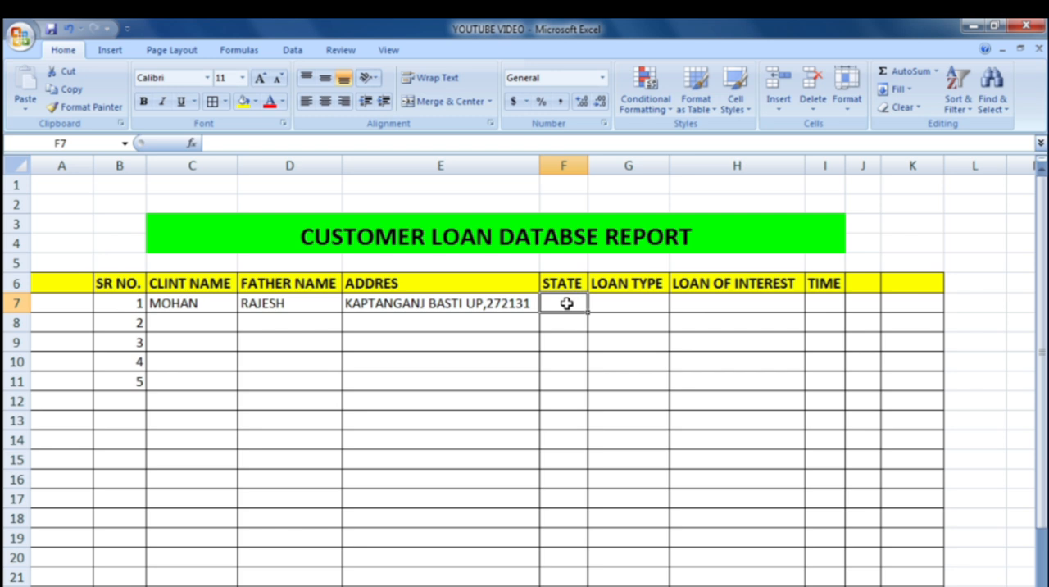
{"action": "left_click_drag", "start_coordinate": [566, 303], "coordinate": [543, 579]}
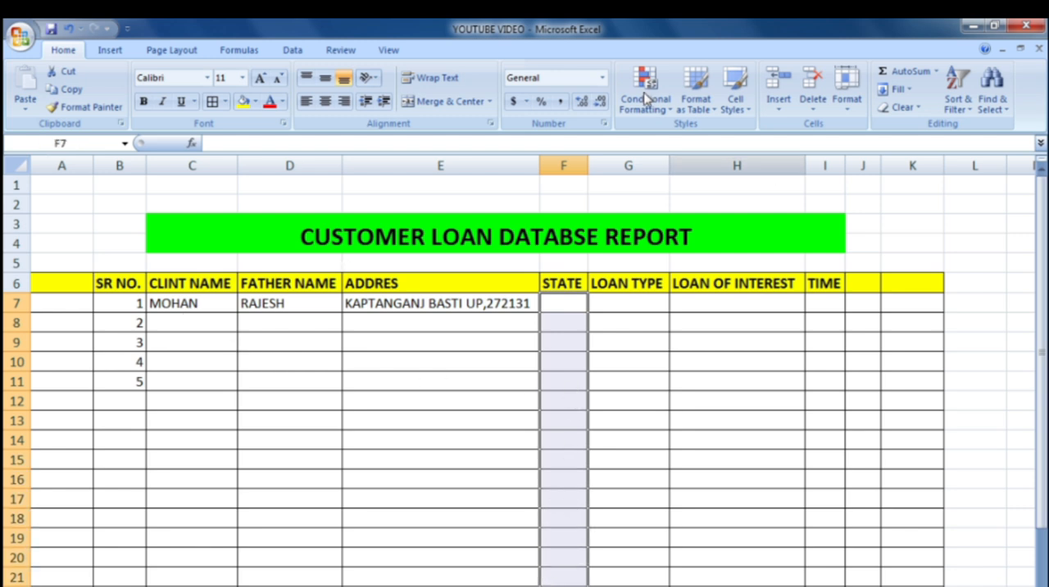
{"action": "left_click", "coordinate": [290, 50]}
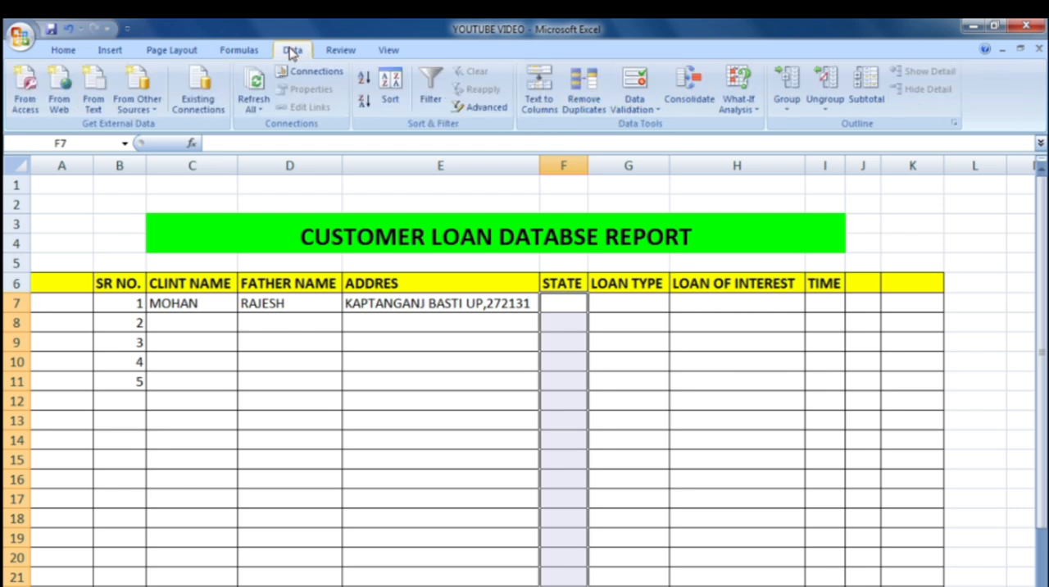
{"action": "left_click", "coordinate": [635, 109]}
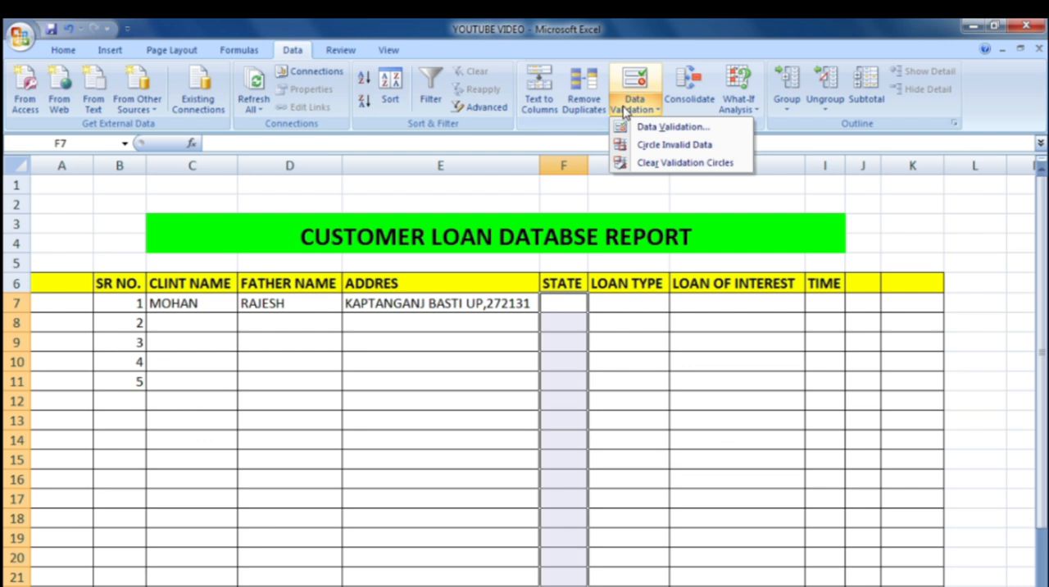
{"action": "left_click", "coordinate": [672, 127]}
{"action": "left_click", "coordinate": [496, 281]}
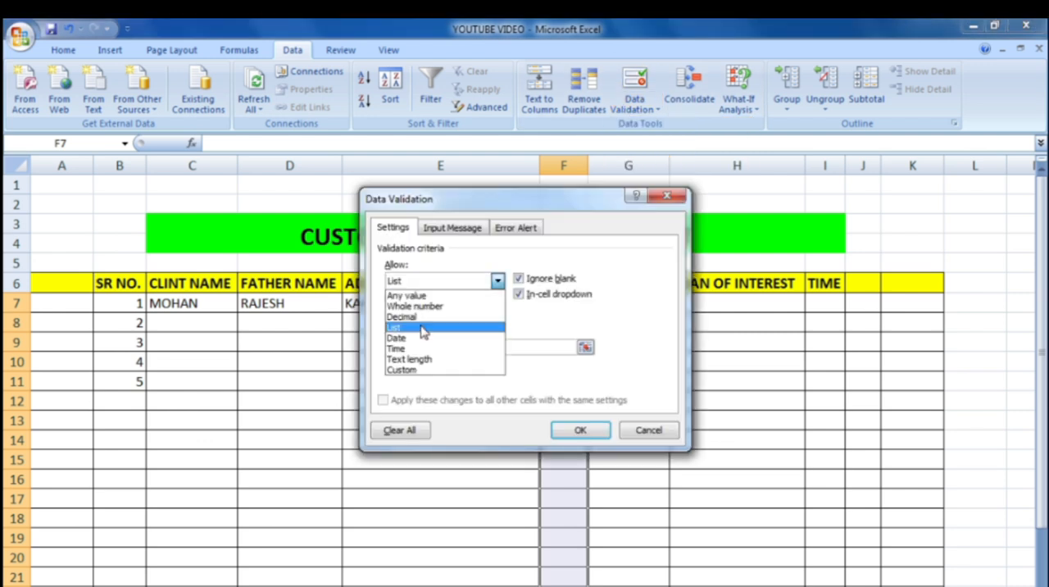
{"action": "left_click", "coordinate": [423, 330]}
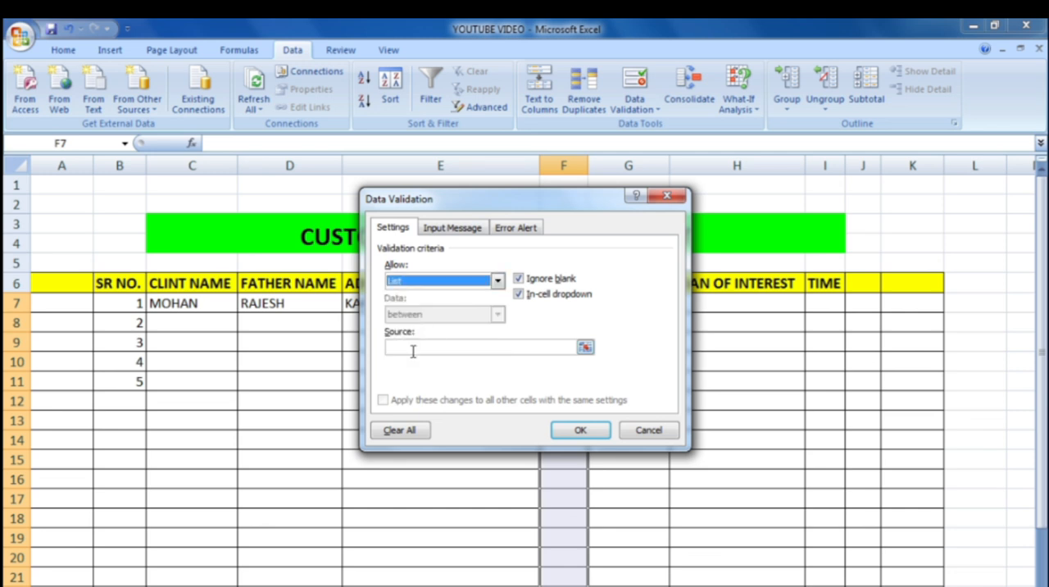
Step: Set the STATE validation list's source to UP, MP and BIHAR and apply the rule
{"action": "left_click", "coordinate": [413, 351]}
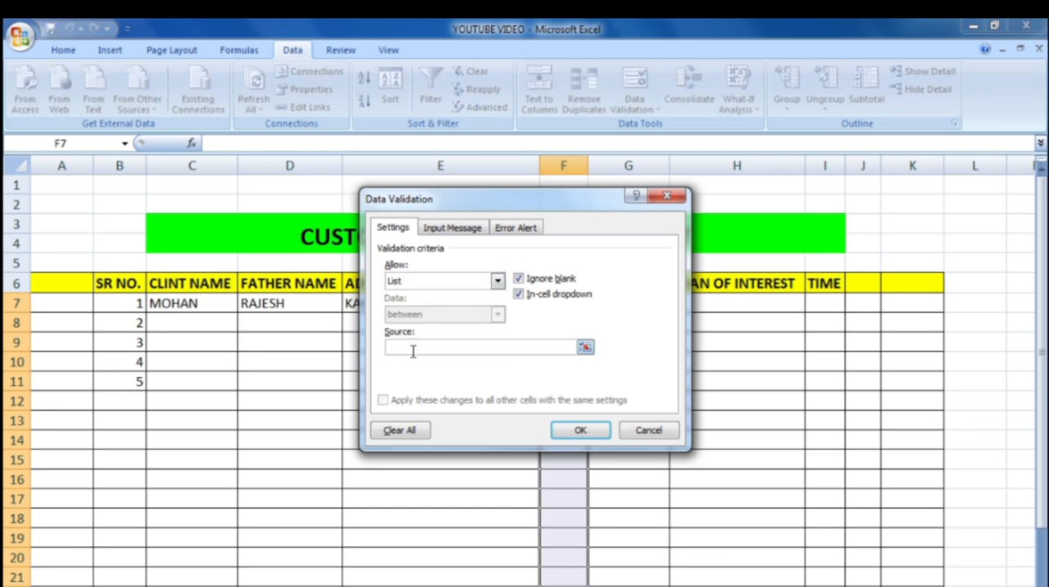
{"action": "type", "text": "UP,MP,BIHAR,"}
{"action": "key", "text": "Return"}
Step: Choose MP in F7 and UP in F8 from the STATE dropdown list
{"action": "left_click", "coordinate": [594, 304]}
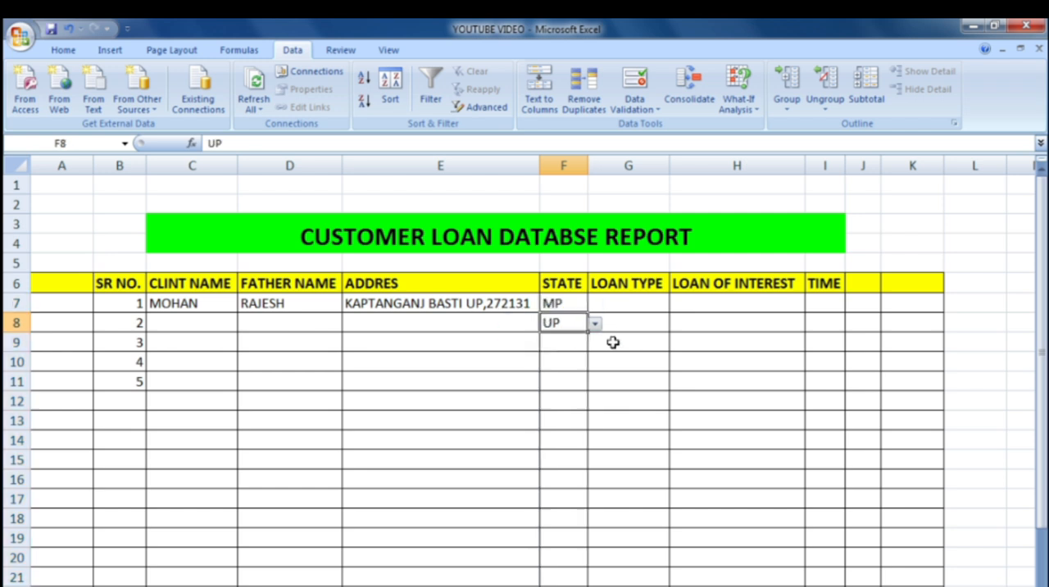
{"action": "key", "text": "Up"}
{"action": "key", "text": "Right"}
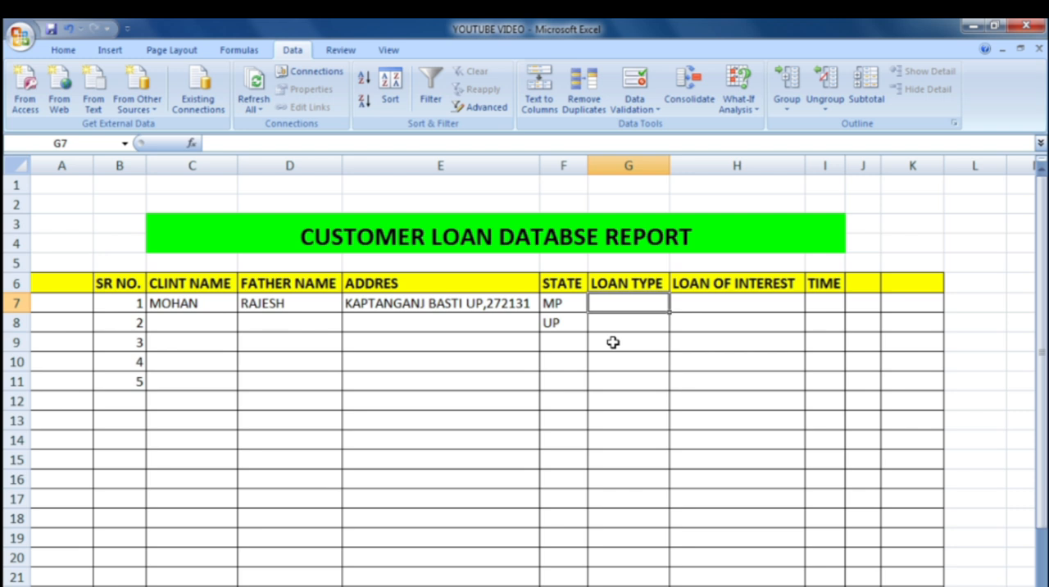
Step: Start a data validation rule that allows a List for the LOAN TYPE cells from G7 downward
{"action": "left_click_drag", "start_coordinate": [613, 342], "coordinate": [620, 577]}
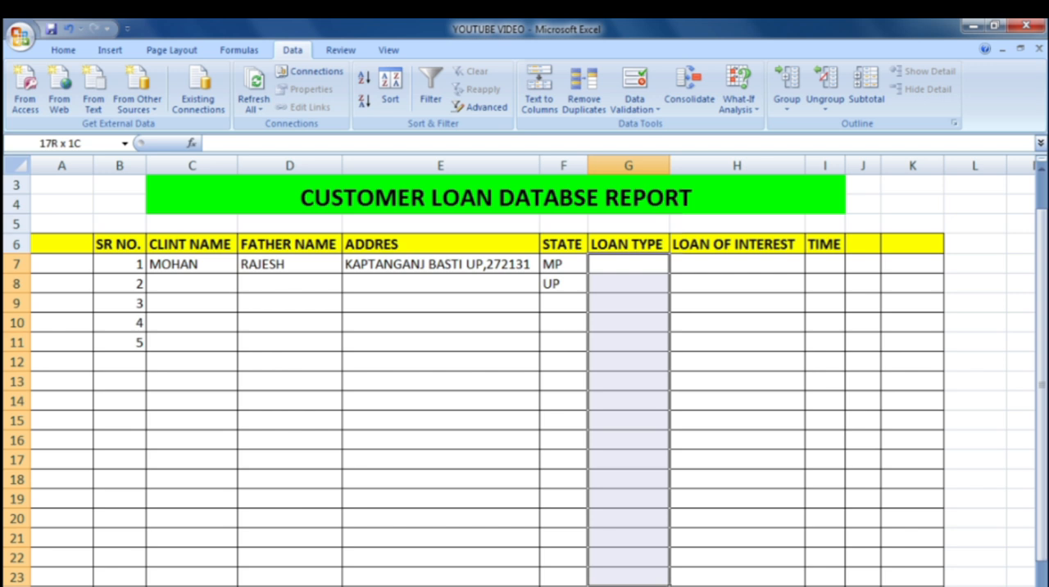
{"action": "scroll", "coordinate": [613, 178], "scroll_direction": "up", "scroll_amount": 1}
{"action": "left_click", "coordinate": [633, 90]}
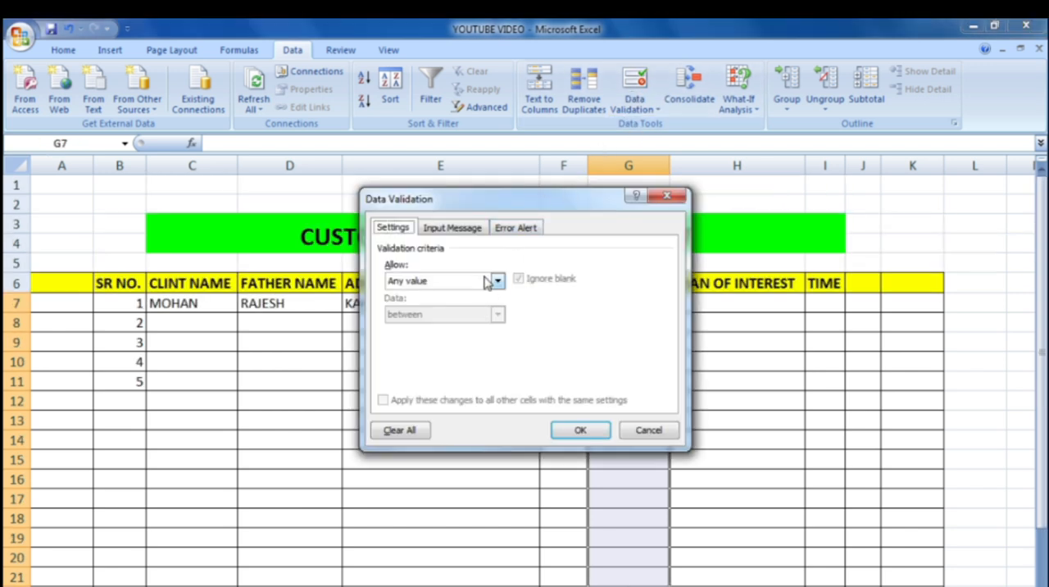
{"action": "left_click", "coordinate": [489, 282]}
{"action": "left_click", "coordinate": [414, 328]}
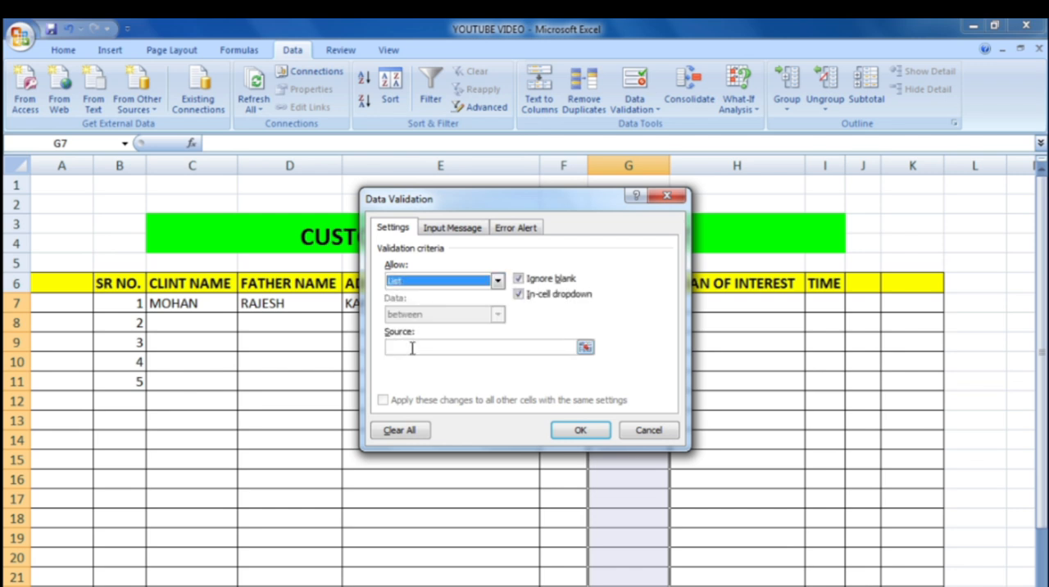
Step: Apply HOME LOAN, PERSONAL LOAN and CAR LOAN as the LOAN TYPE list source and choose HOME LOAN in G7
{"action": "left_click", "coordinate": [412, 347]}
{"action": "type", "text": "HO"}
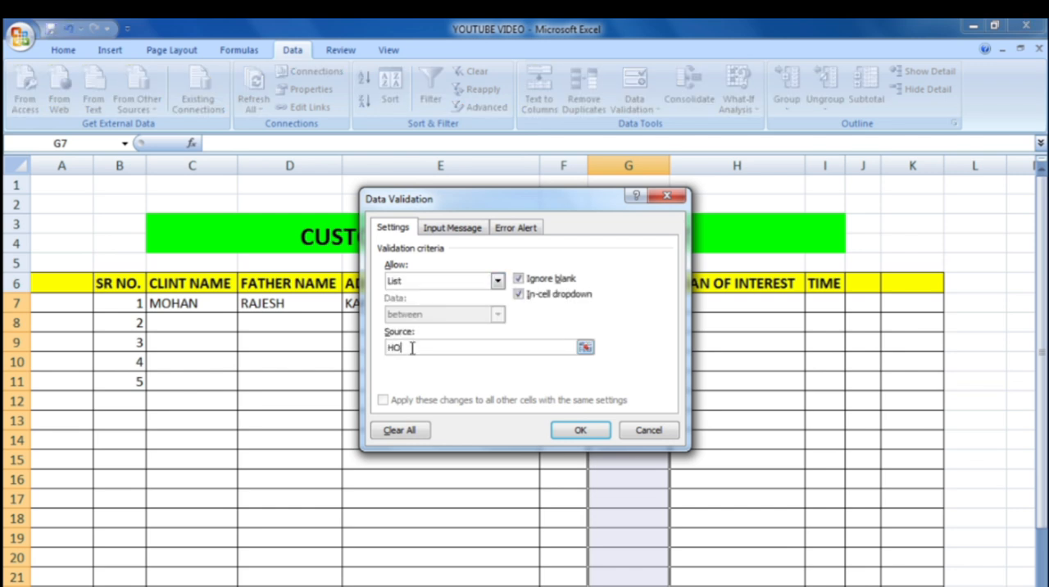
{"action": "type", "text": "ME,LOAN, PERSONAL"}
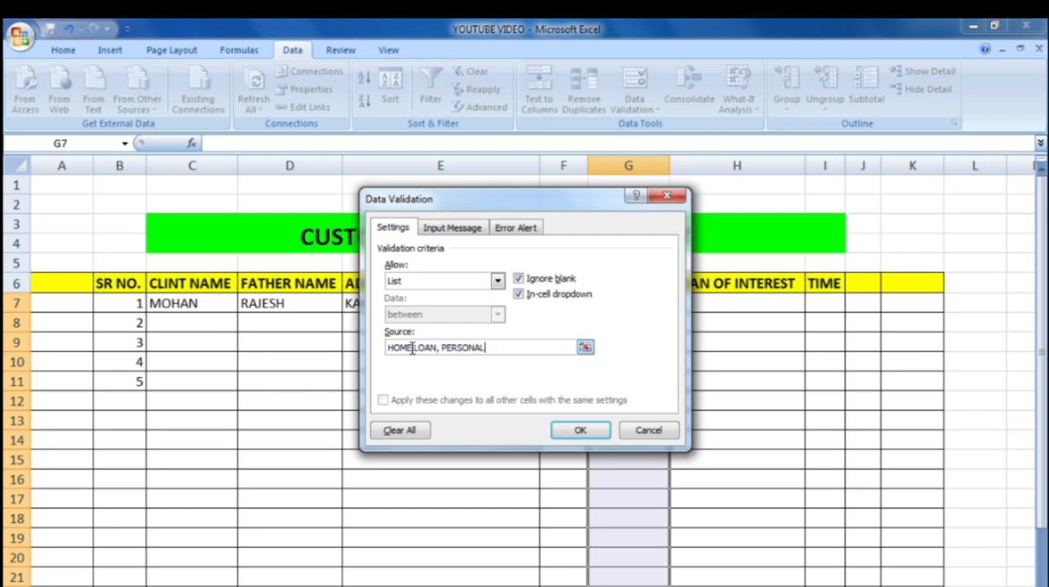
{"action": "type", "text": " LOAN, CAR LOAN,"}
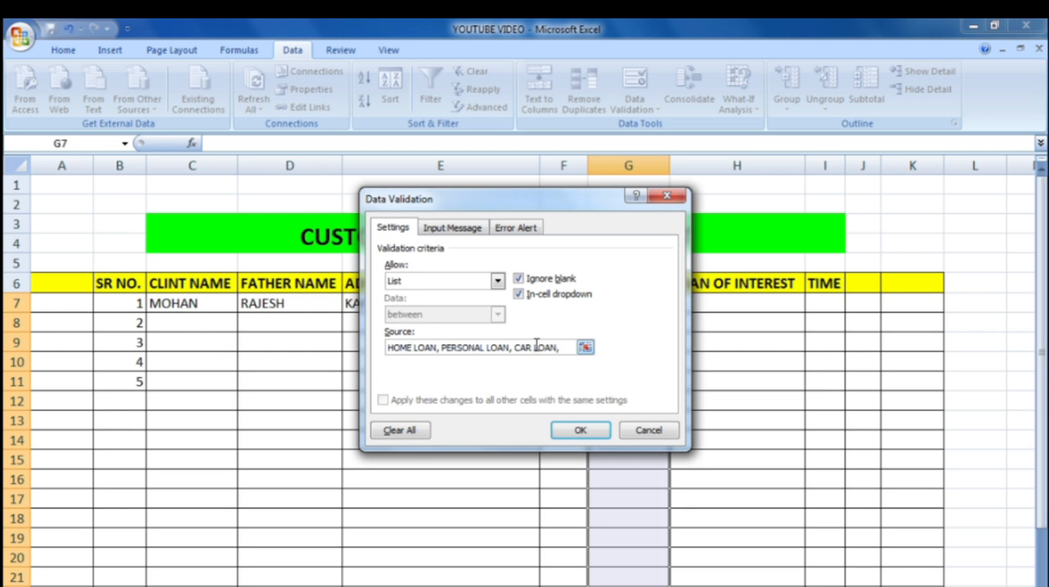
{"action": "left_click", "coordinate": [580, 431]}
{"action": "left_click", "coordinate": [677, 305]}
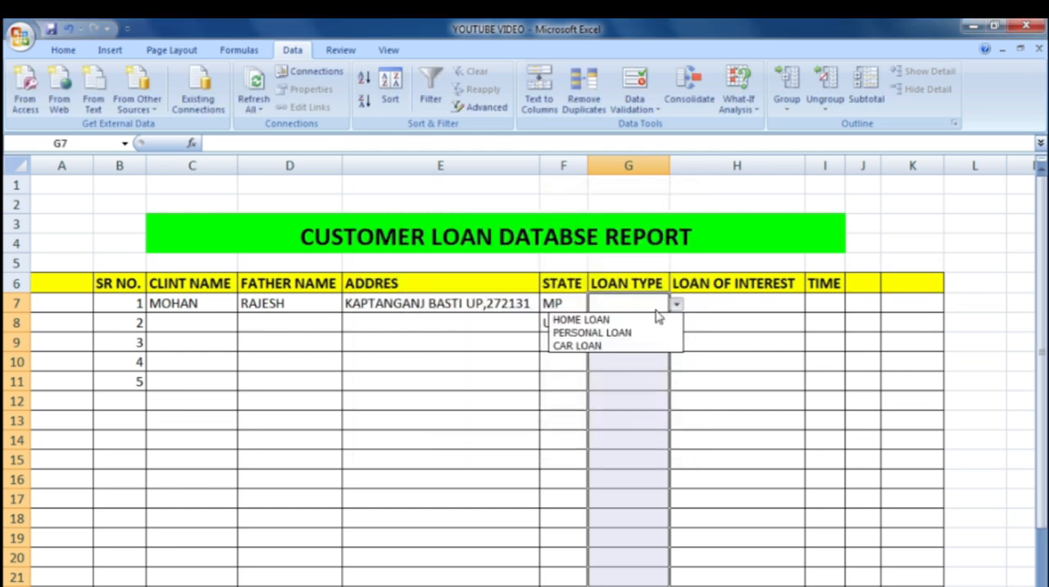
{"action": "left_click", "coordinate": [614, 320]}
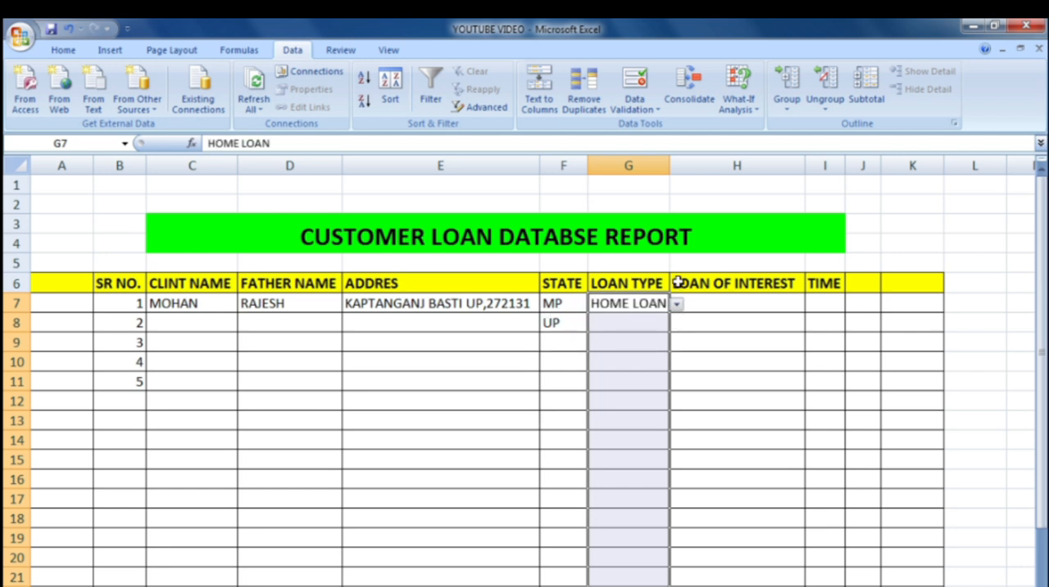
Step: Choose PERSONAL LOAN in G8 from the LOAN TYPE dropdown list and widen column G to fit the entry
{"action": "left_click_drag", "start_coordinate": [669, 165], "coordinate": [671, 172]}
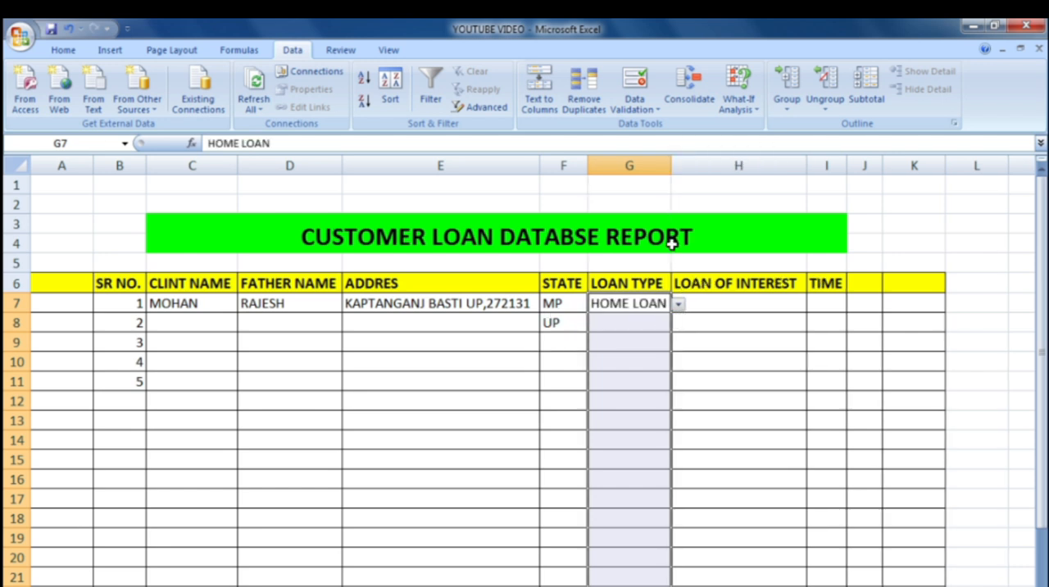
{"action": "left_click", "coordinate": [639, 328]}
{"action": "left_click", "coordinate": [678, 325]}
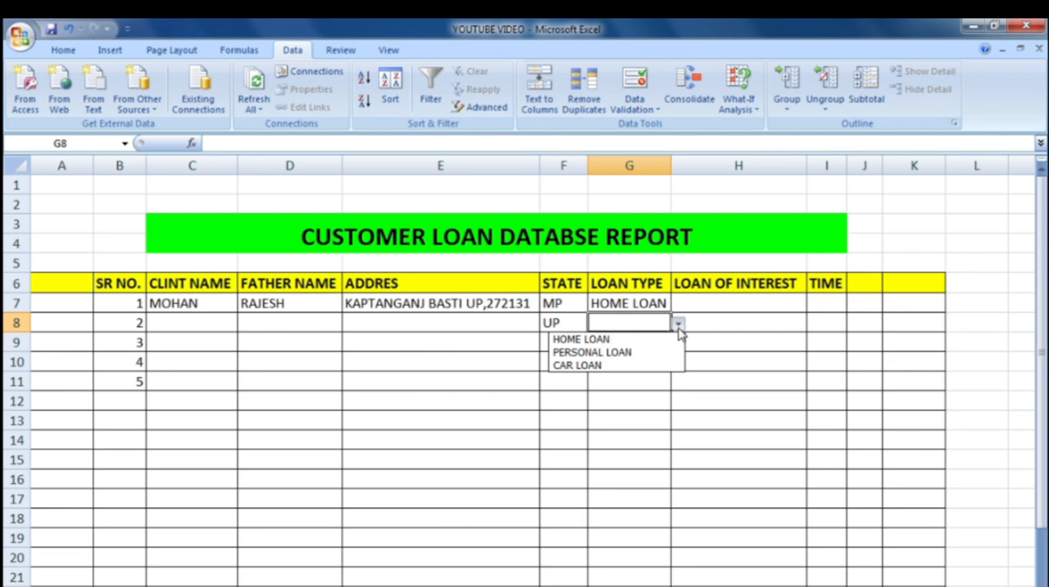
{"action": "left_click", "coordinate": [611, 352]}
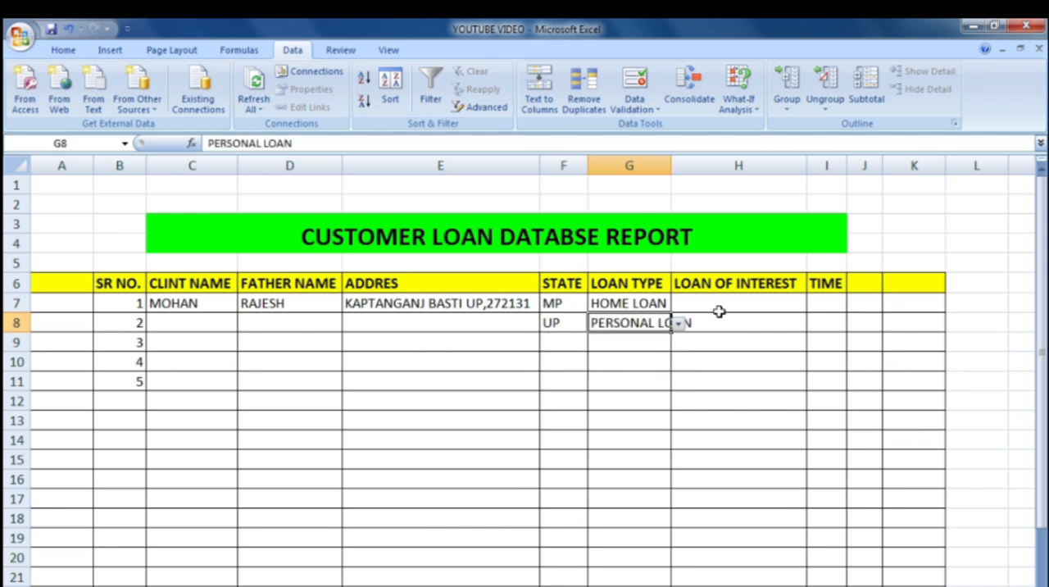
{"action": "left_click", "coordinate": [719, 309]}
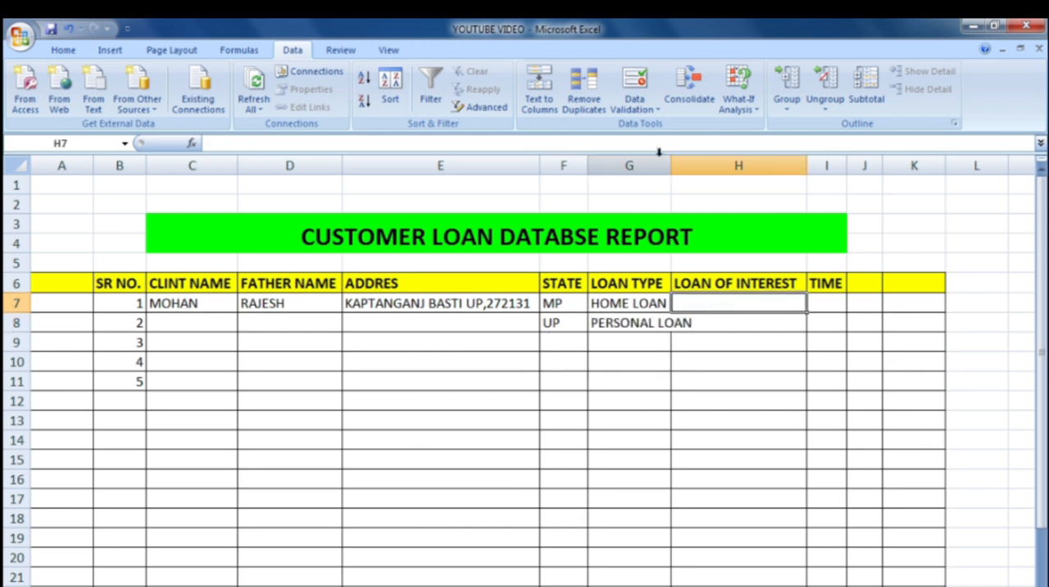
{"action": "left_click_drag", "start_coordinate": [669, 164], "coordinate": [696, 165]}
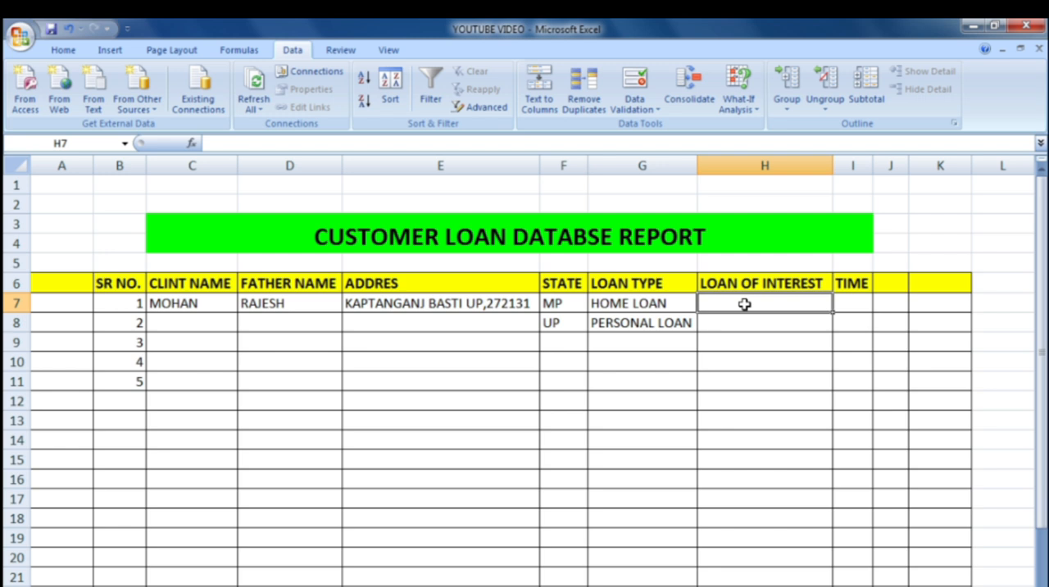
Step: Insert an entire column before LOAN OF INTEREST and enter the header LOAN AMOUNT in H6
{"action": "left_click", "coordinate": [698, 279]}
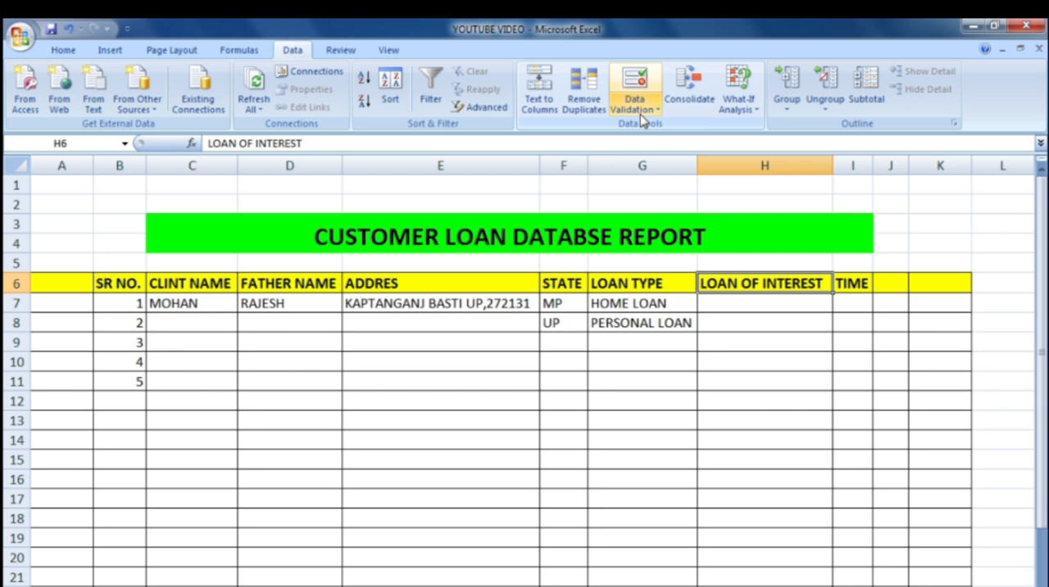
{"action": "key", "text": "ctrl+shift+equal"}
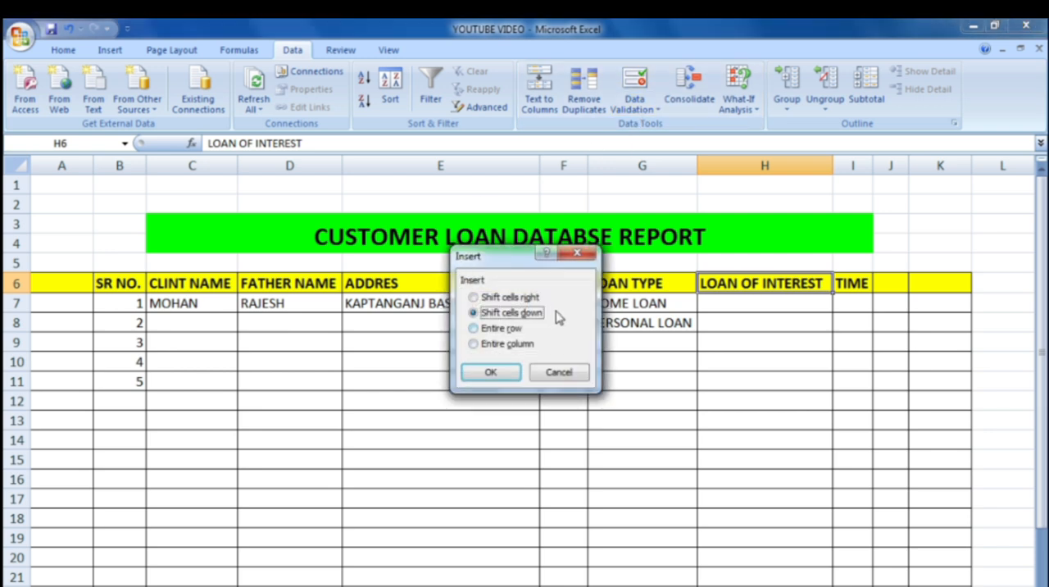
{"action": "left_click", "coordinate": [578, 252]}
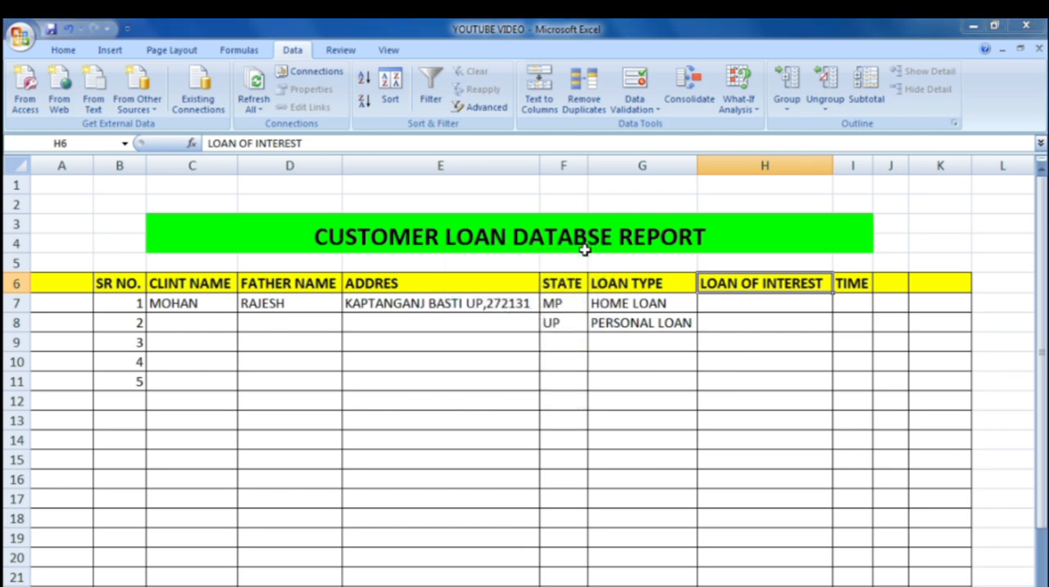
{"action": "key", "text": "ctrl+plus"}
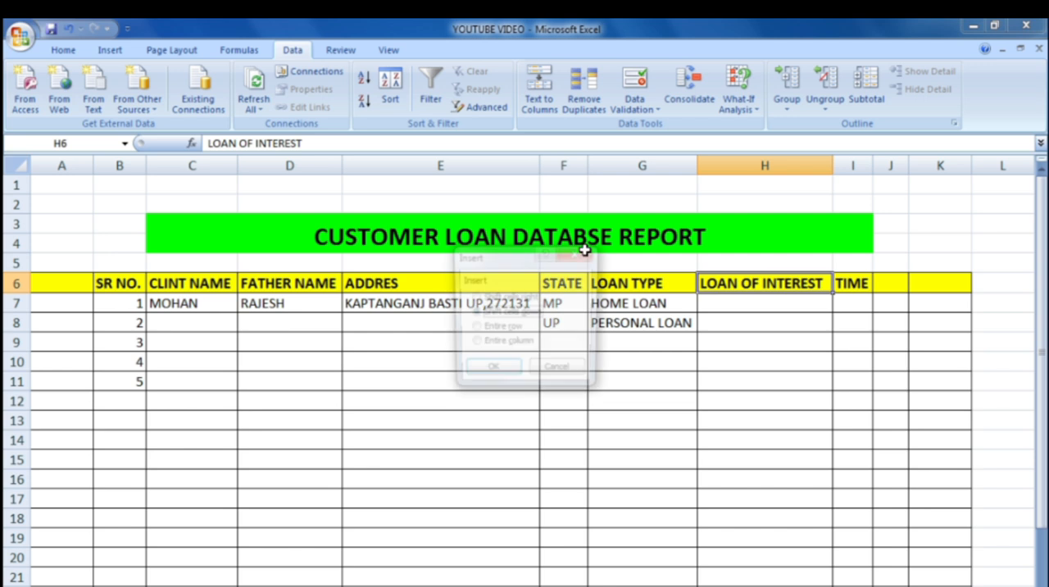
{"action": "left_click", "coordinate": [492, 348]}
{"action": "left_click", "coordinate": [490, 373]}
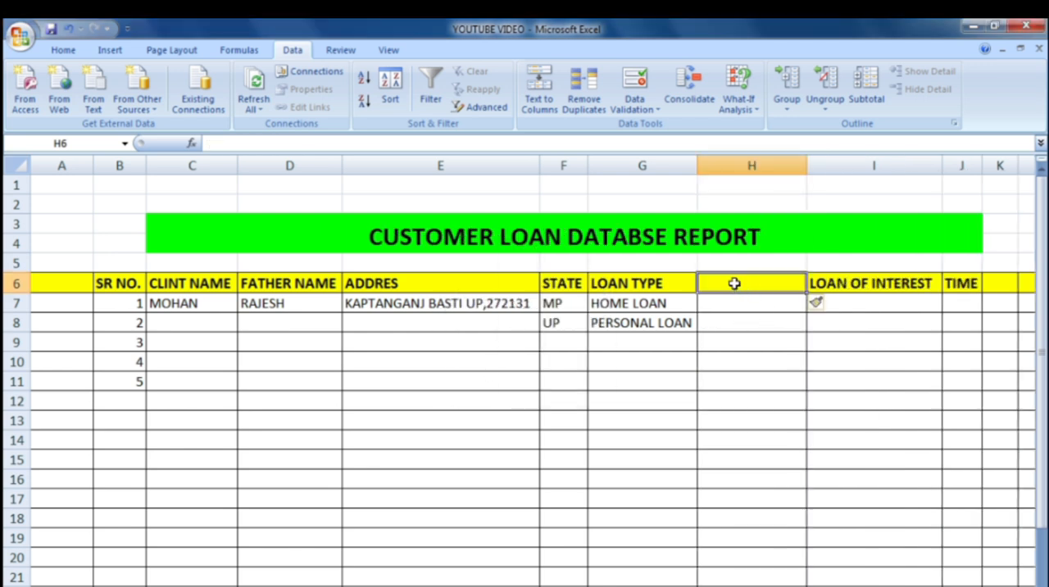
{"action": "type", "text": "L"}
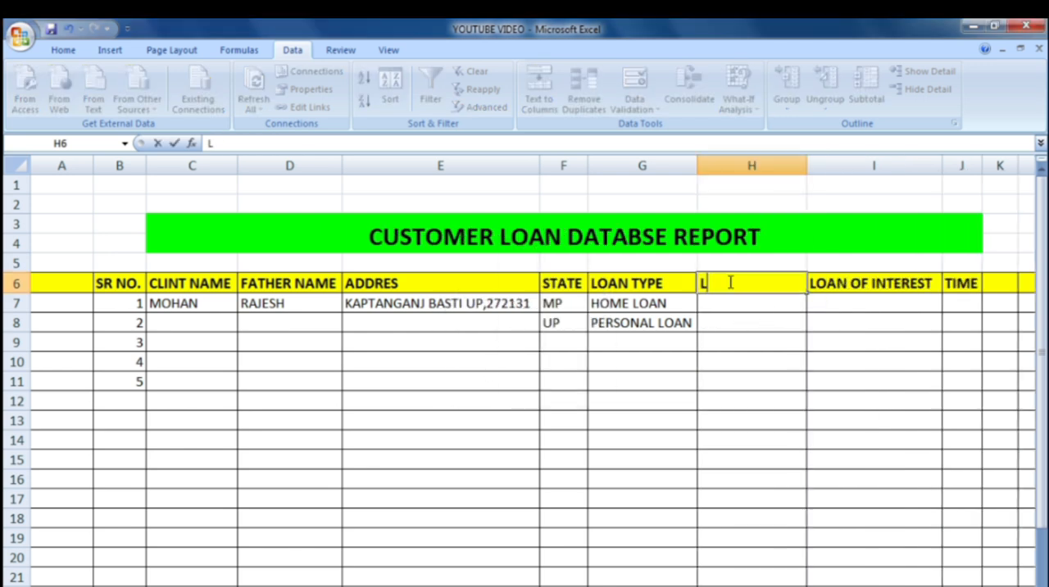
{"action": "type", "text": "OAN AMOUNT"}
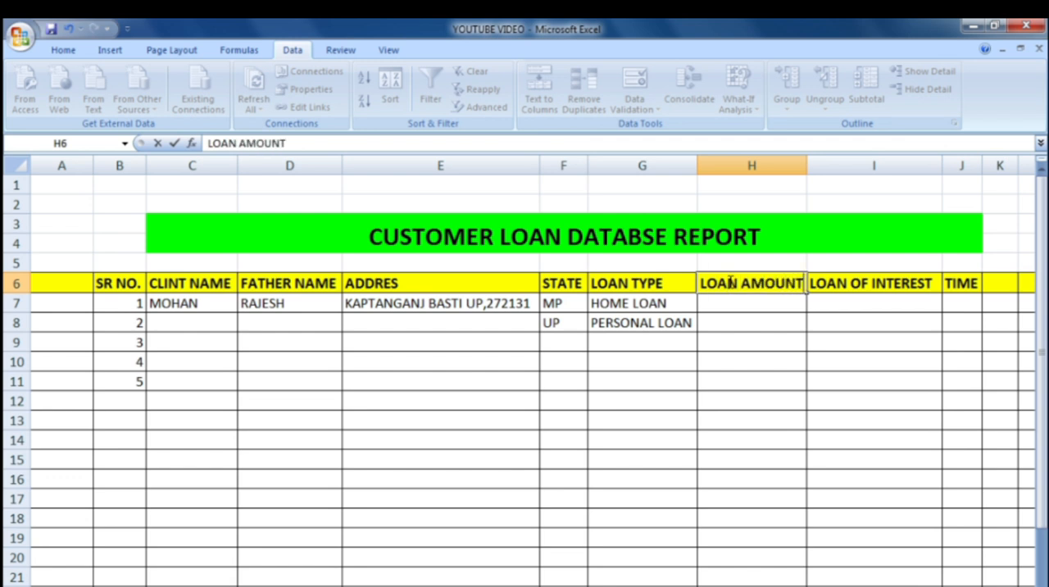
{"action": "left_click", "coordinate": [745, 305]}
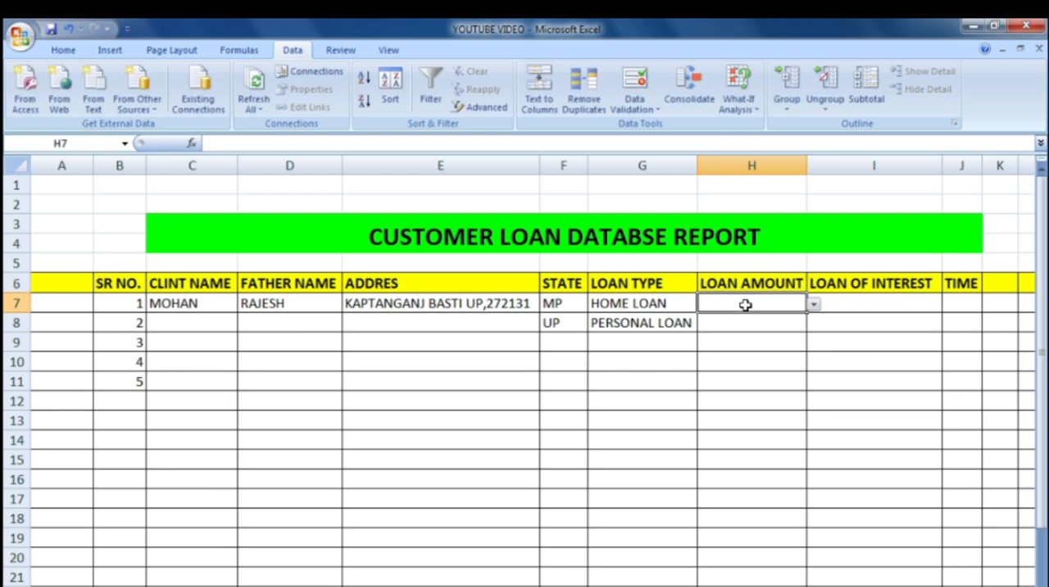
Step: Clear the contents of the cells from H7 downward and delete the entire LOAN AMOUNT column
{"action": "left_click", "coordinate": [675, 305]}
{"action": "left_click", "coordinate": [753, 299]}
{"action": "left_click_drag", "start_coordinate": [753, 300], "coordinate": [758, 578]}
{"action": "right_click", "coordinate": [766, 233]}
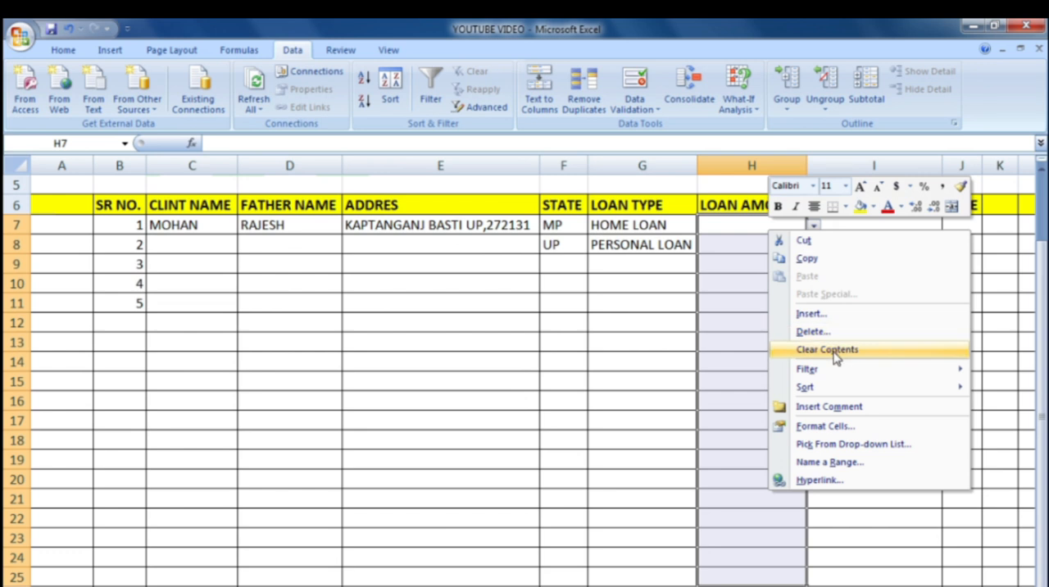
{"action": "left_click", "coordinate": [826, 350]}
{"action": "right_click", "coordinate": [773, 227]}
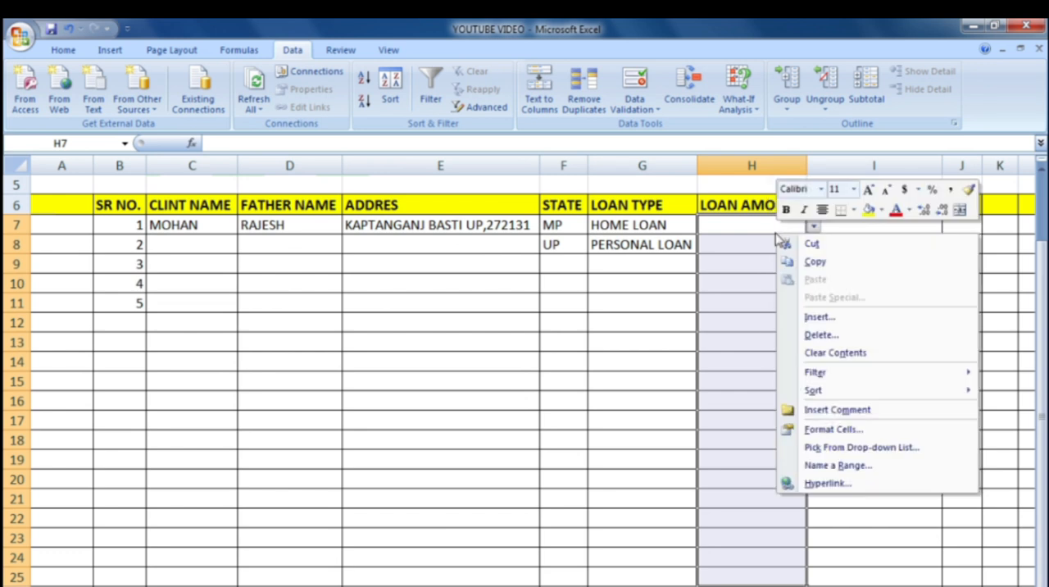
{"action": "left_click", "coordinate": [835, 336]}
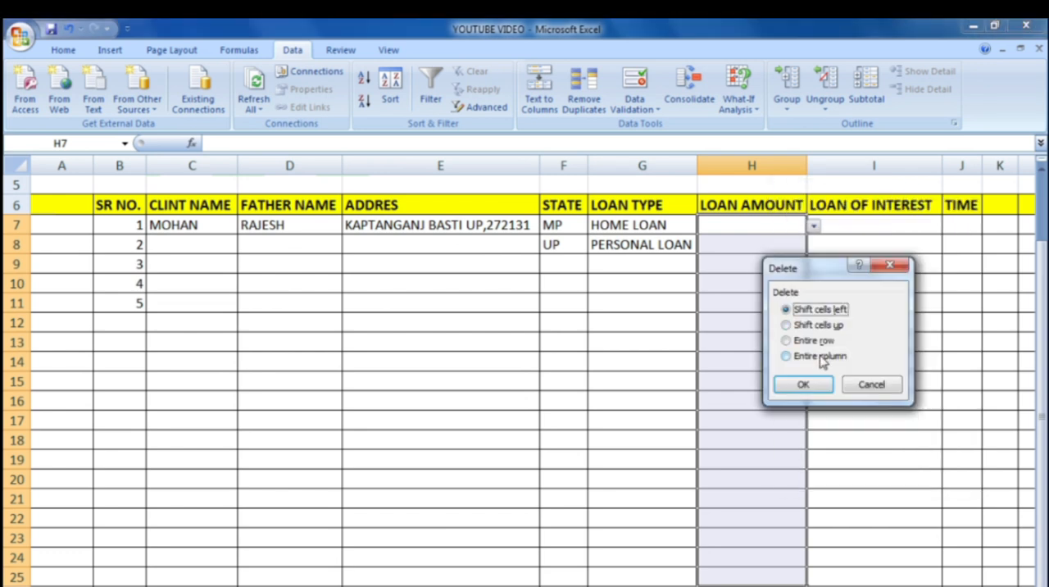
{"action": "left_click", "coordinate": [811, 357]}
{"action": "left_click", "coordinate": [803, 384]}
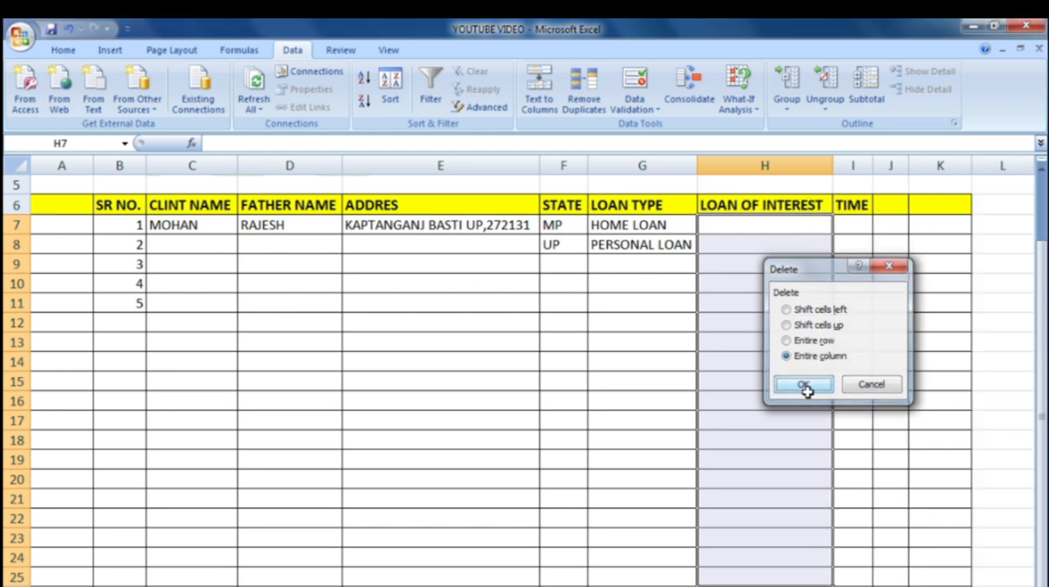
Step: Insert an entire new column between LOAN TYPE and LOAN OF INTEREST
{"action": "left_click", "coordinate": [737, 207]}
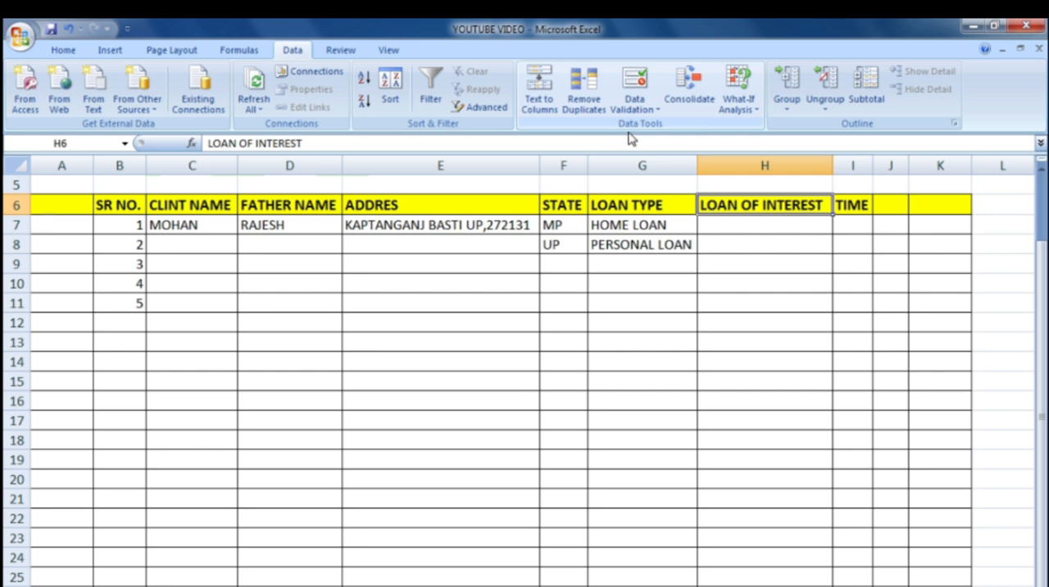
{"action": "key", "text": "ctrl+shift+plus"}
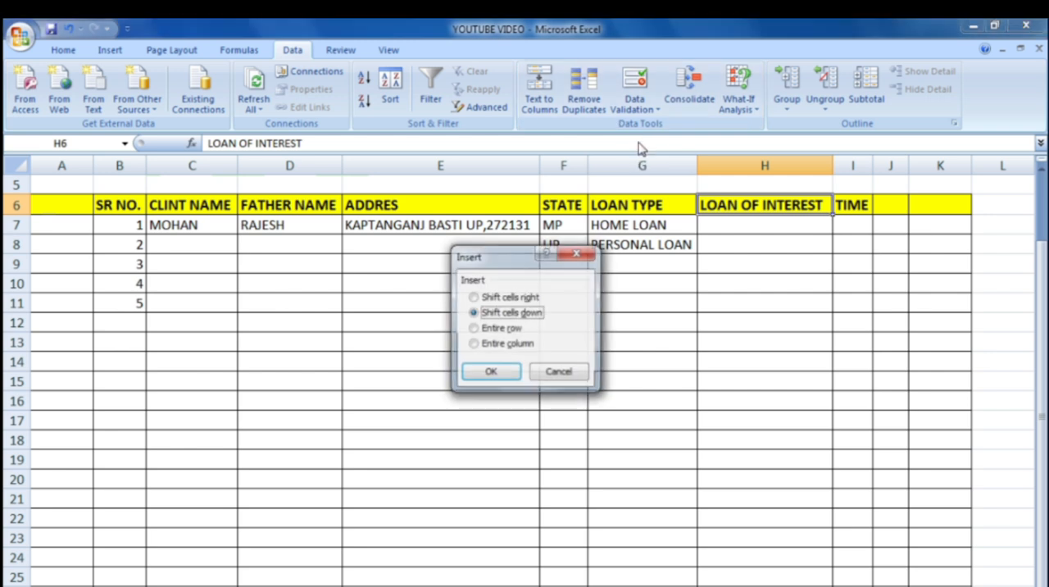
{"action": "left_click", "coordinate": [508, 344]}
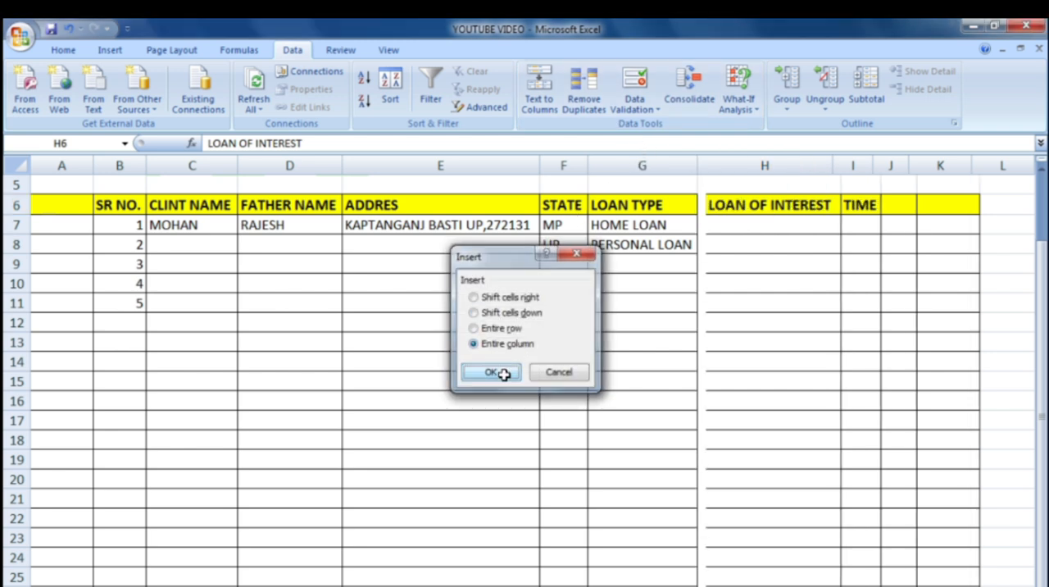
{"action": "left_click", "coordinate": [491, 372]}
Step: Try to clear the formatting that the inserted column H took over from its neighbouring column
{"action": "left_click", "coordinate": [755, 239]}
{"action": "right_click", "coordinate": [756, 227]}
{"action": "right_click", "coordinate": [734, 233]}
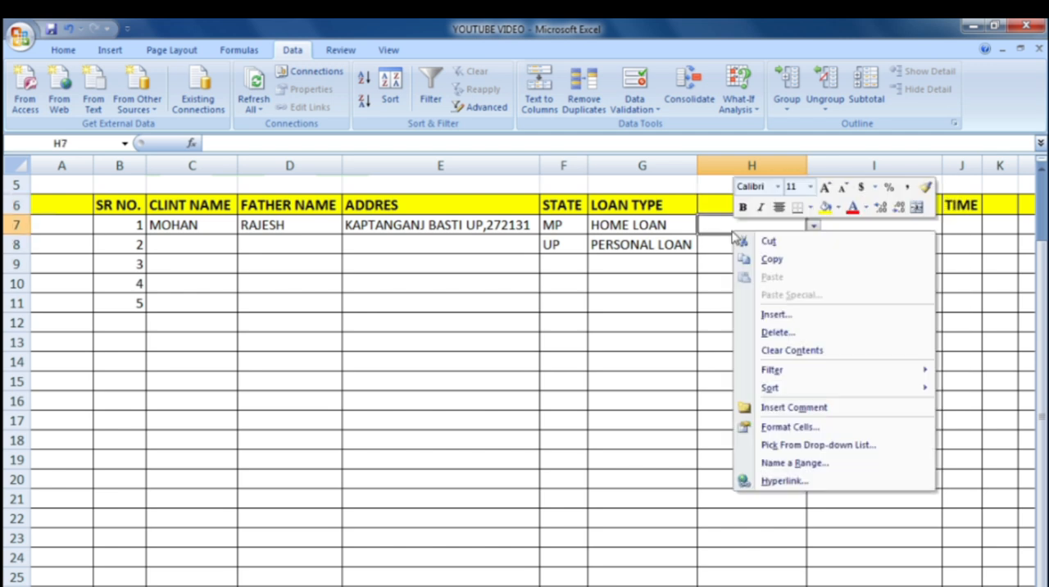
{"action": "key", "text": "Escape"}
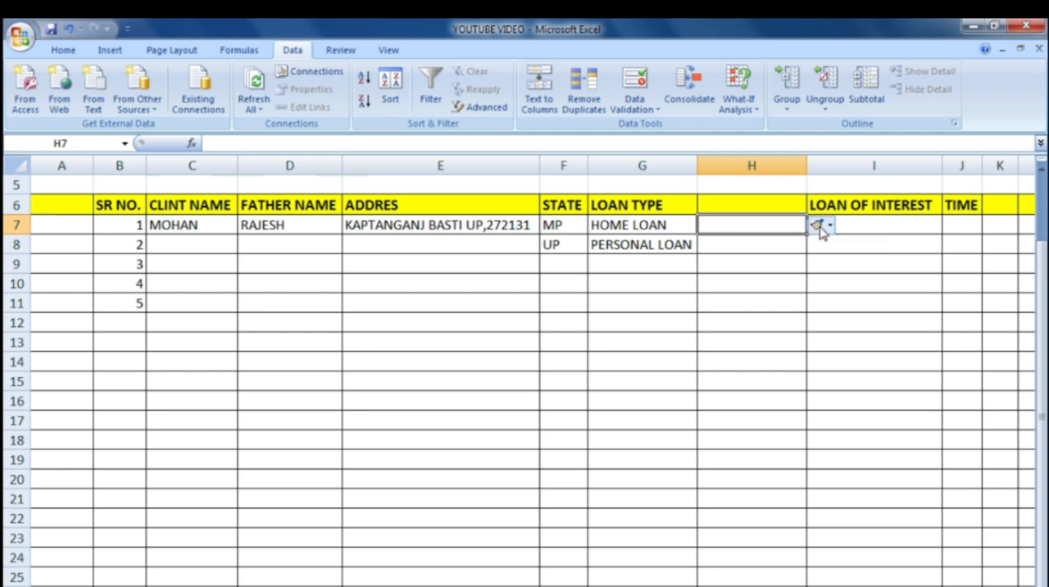
{"action": "left_click", "coordinate": [819, 226]}
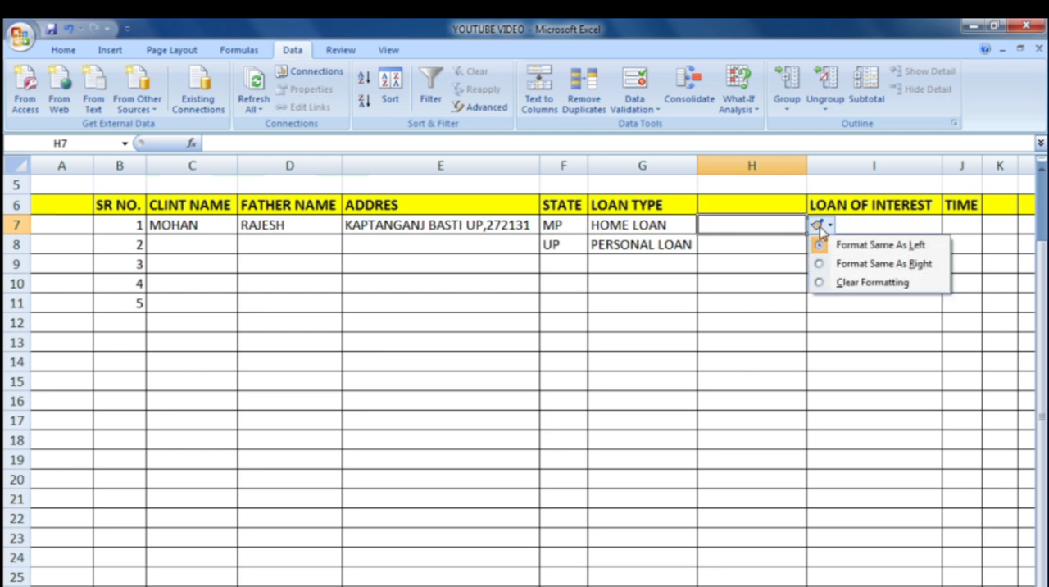
{"action": "left_click", "coordinate": [819, 283]}
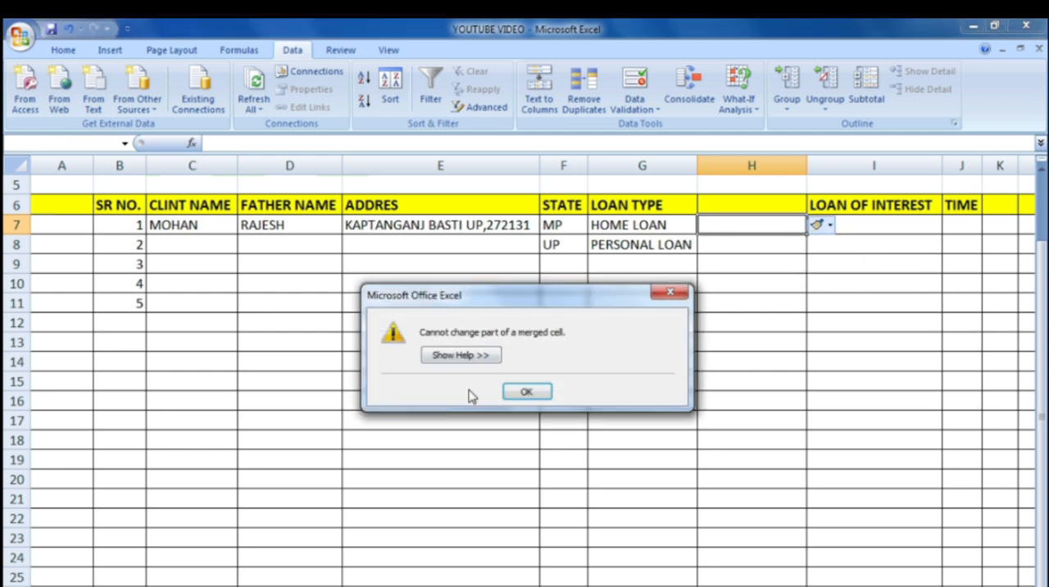
{"action": "left_click", "coordinate": [539, 393]}
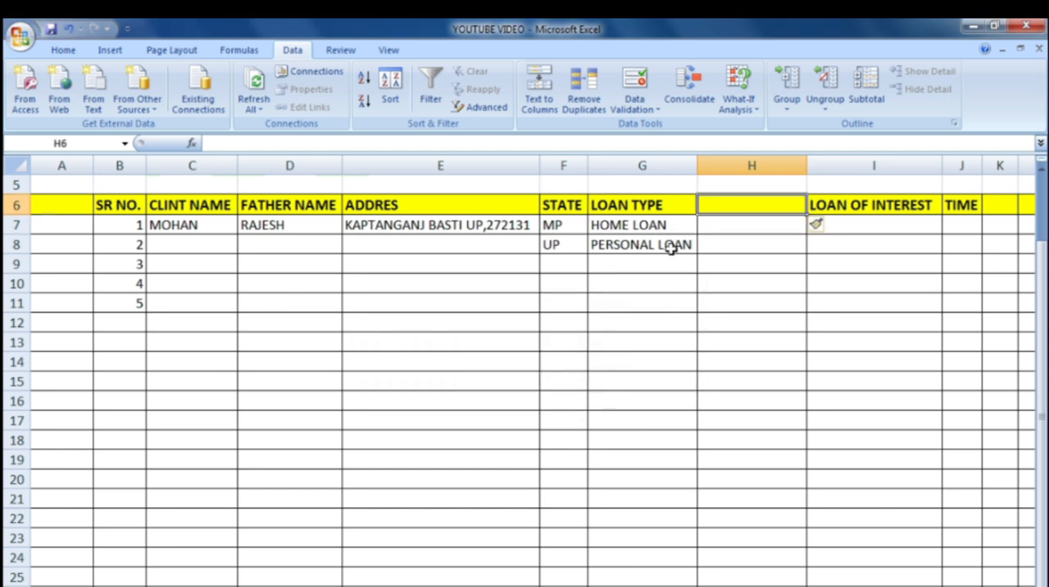
{"action": "left_click", "coordinate": [735, 228]}
{"action": "left_click", "coordinate": [736, 245]}
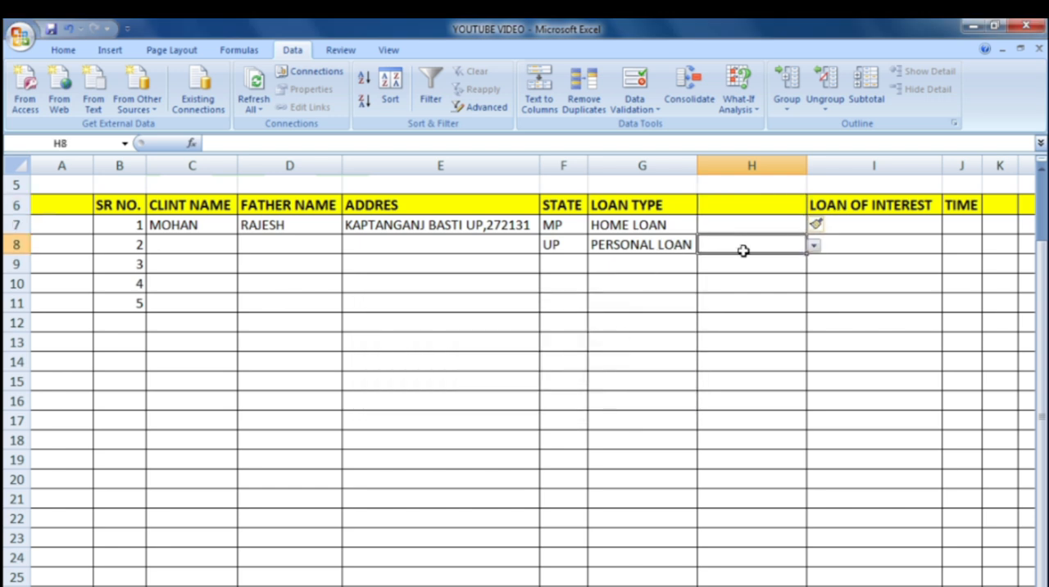
{"action": "right_click", "coordinate": [743, 254]}
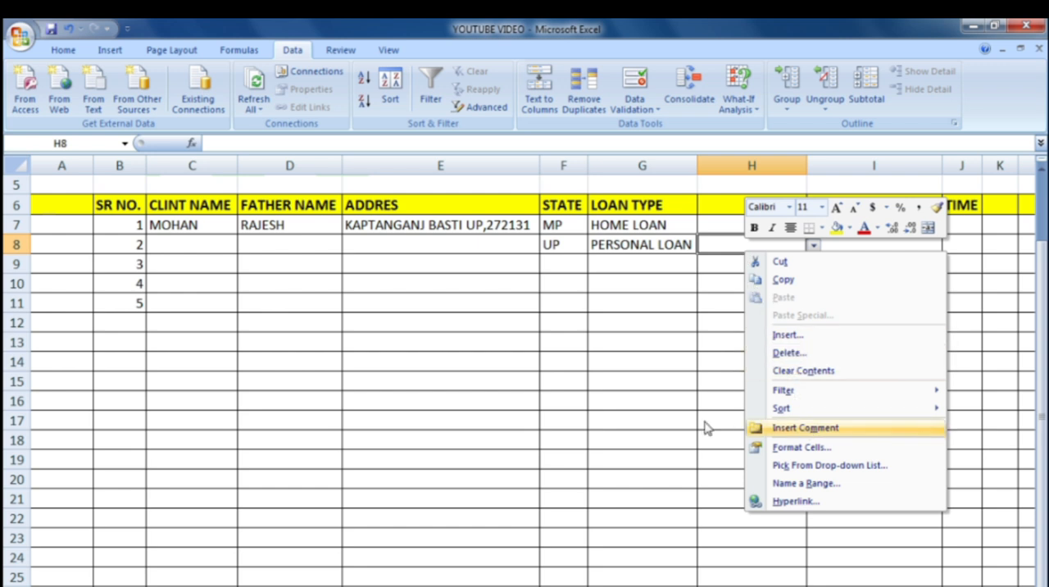
{"action": "left_click", "coordinate": [743, 224]}
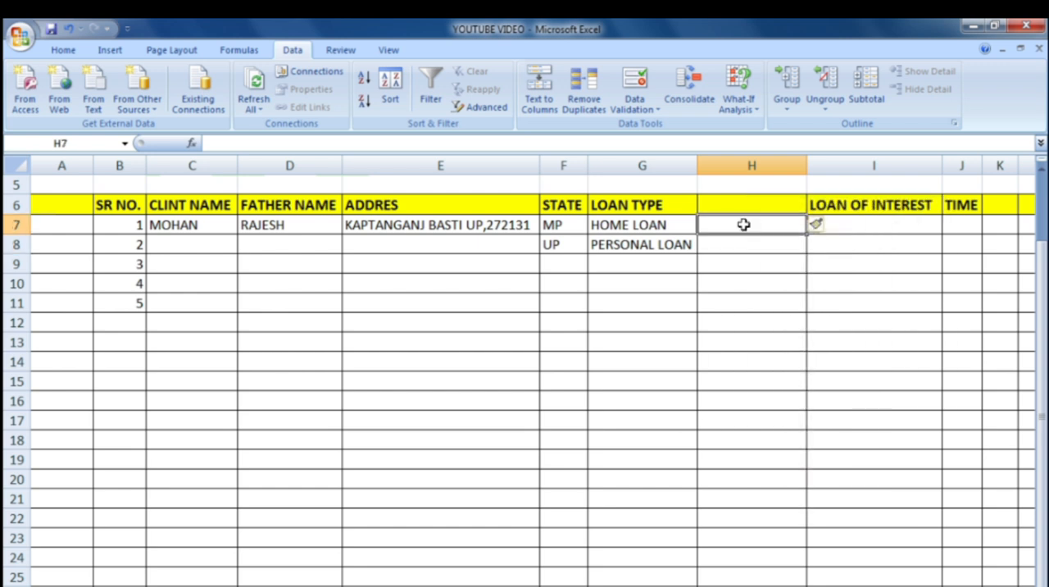
Step: Enter the header LOAN AMOUNT in H6 above the newly inserted column
{"action": "left_click", "coordinate": [744, 208]}
{"action": "type", "text": "LOAN"}
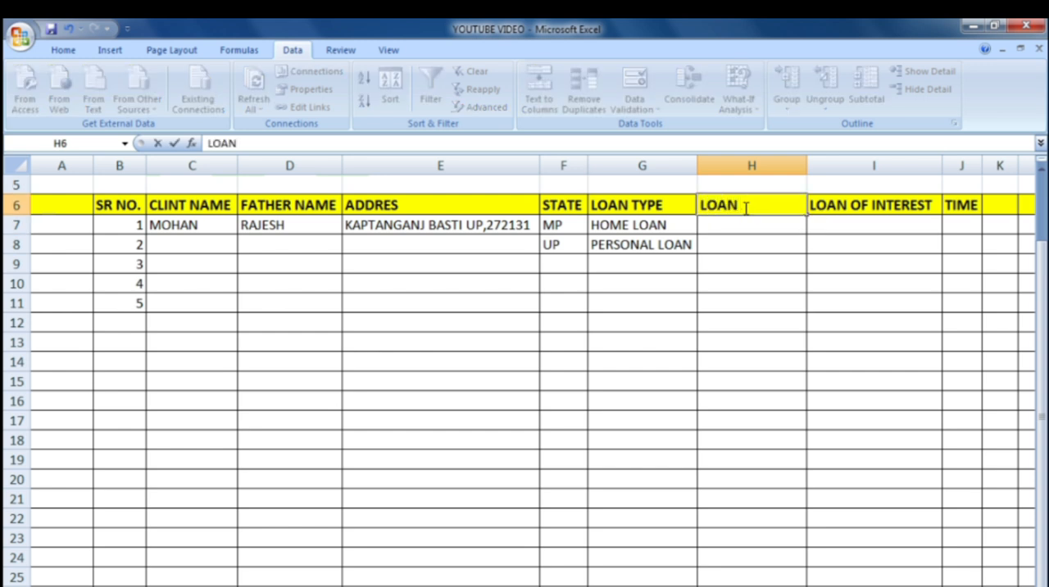
{"action": "type", "text": " AMOUNT"}
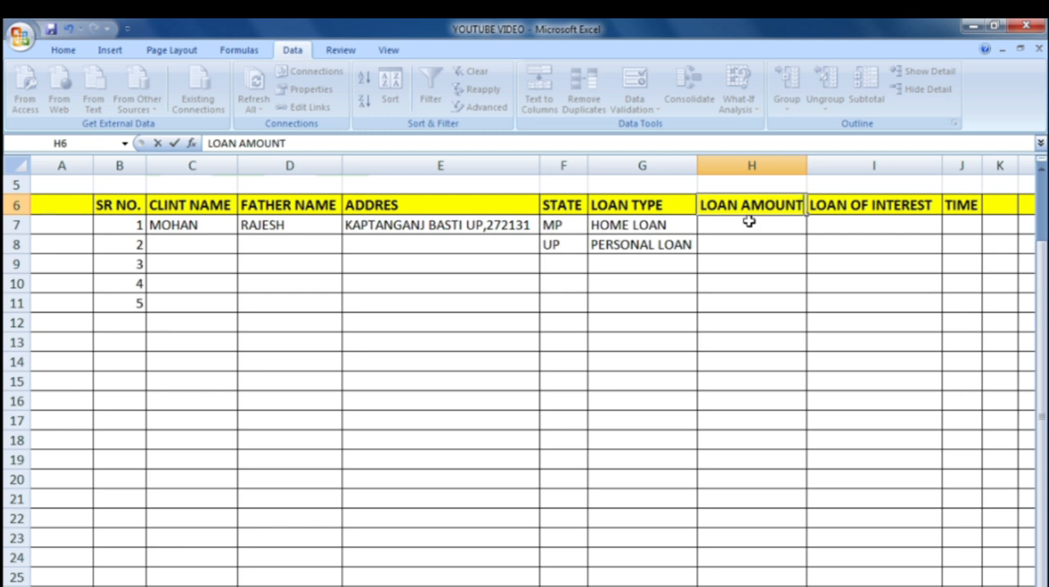
{"action": "left_click", "coordinate": [748, 222]}
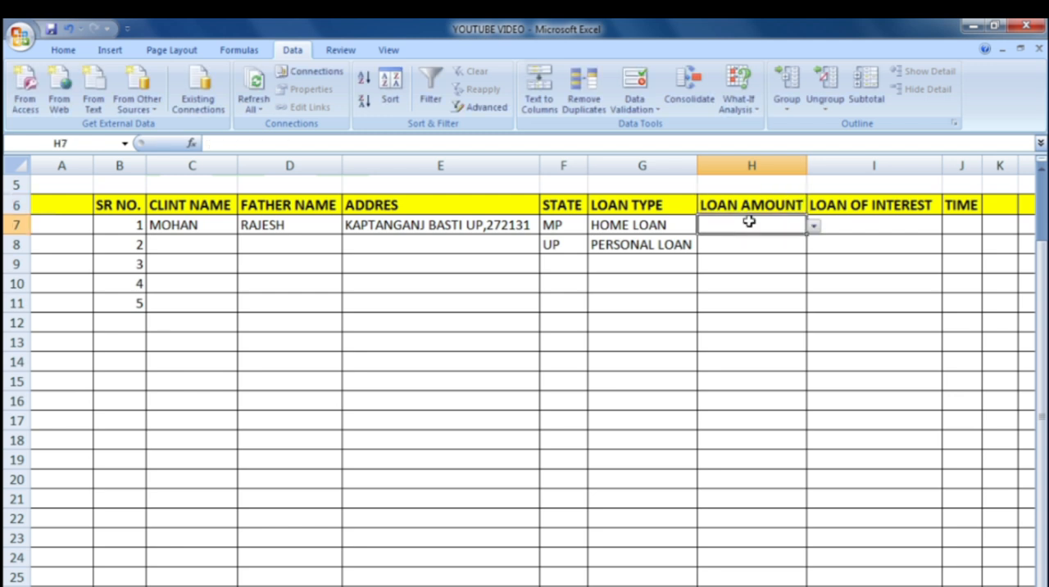
Step: Try to enter 500000 as the first client's LOAN AMOUNT in H7
{"action": "type", "text": "5000"}
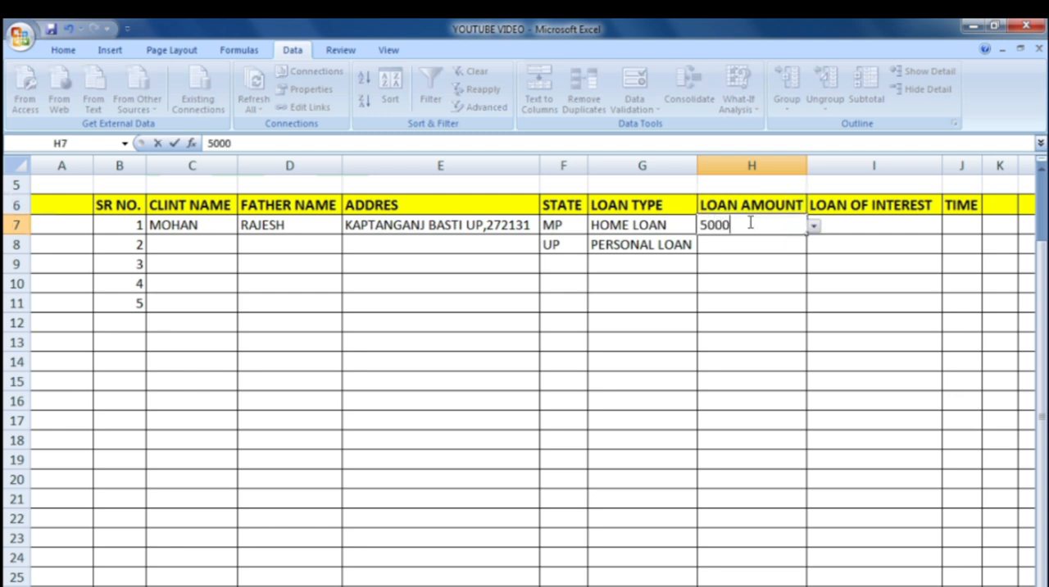
{"action": "type", "text": "000"}
{"action": "key", "text": "BackSpace"}
{"action": "left_click", "coordinate": [881, 235]}
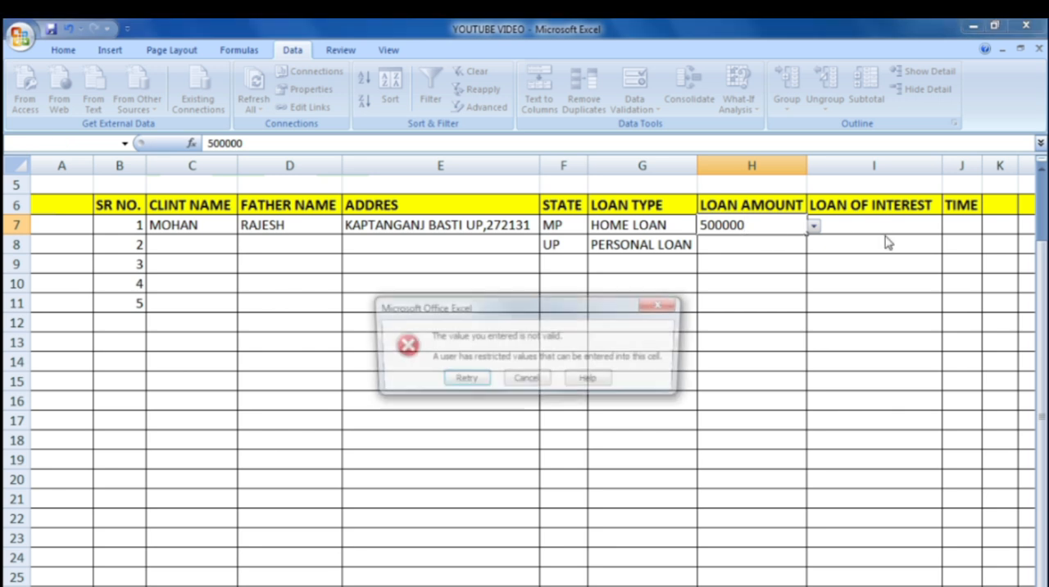
{"action": "left_click", "coordinate": [663, 304]}
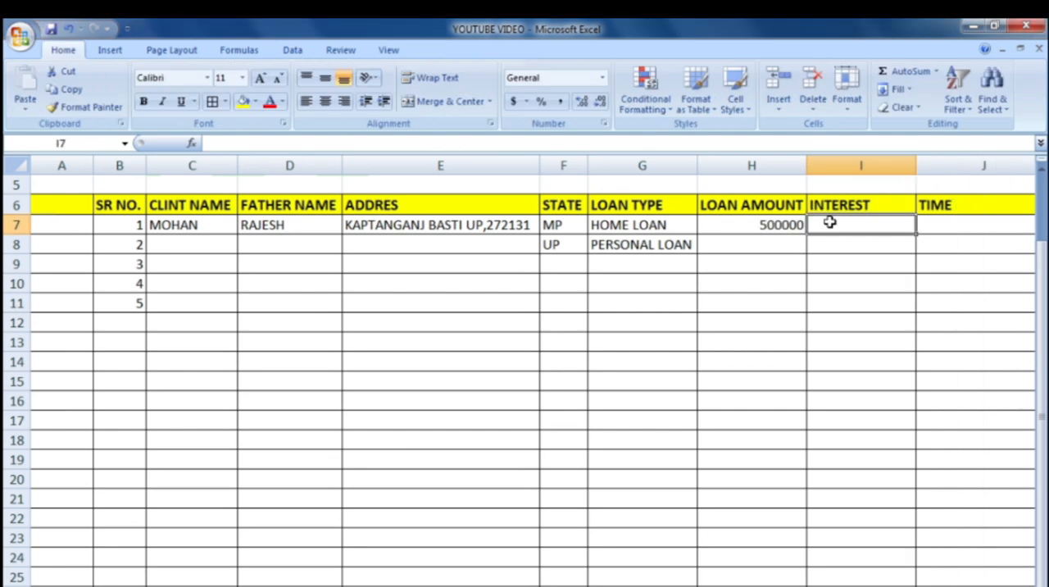
Step: Enter 10% as the first client's INTEREST in I7 and 2 as the TIME in J7
{"action": "type", "text": "10"}
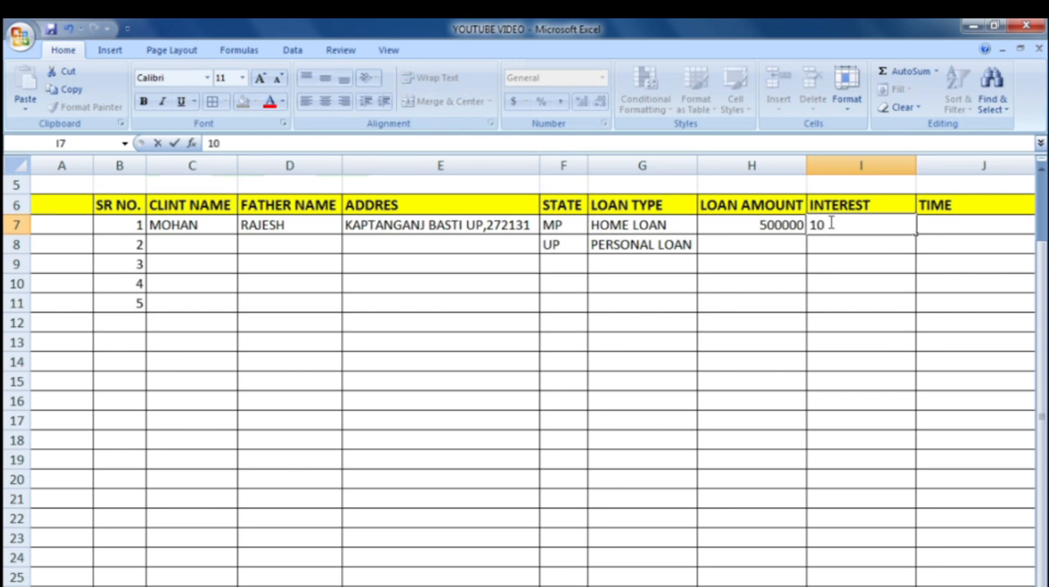
{"action": "type", "text": "%"}
{"action": "left_click", "coordinate": [958, 228]}
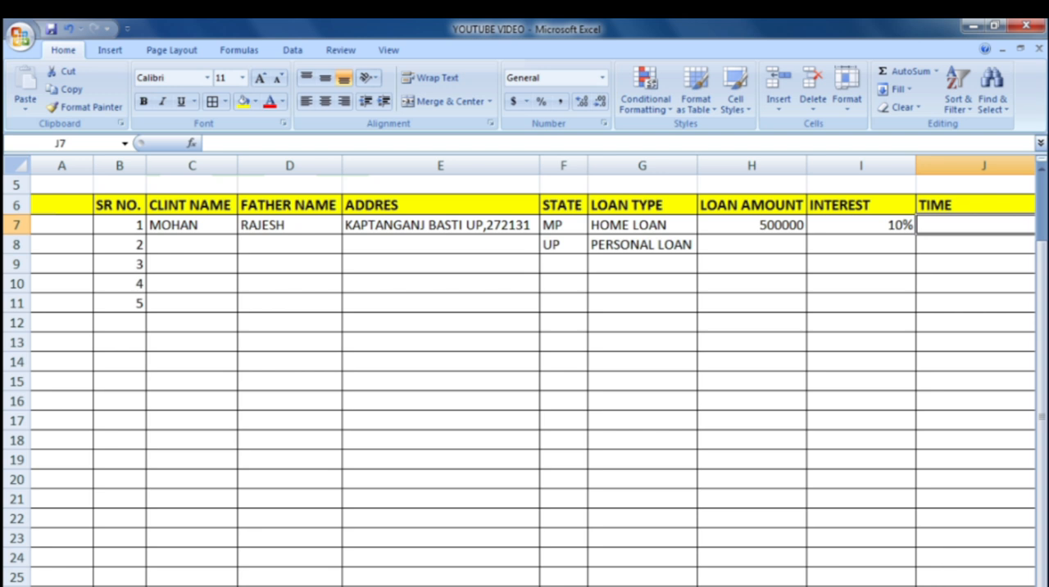
{"action": "scroll", "coordinate": [533, 371], "scroll_direction": "right", "scroll_amount": 1}
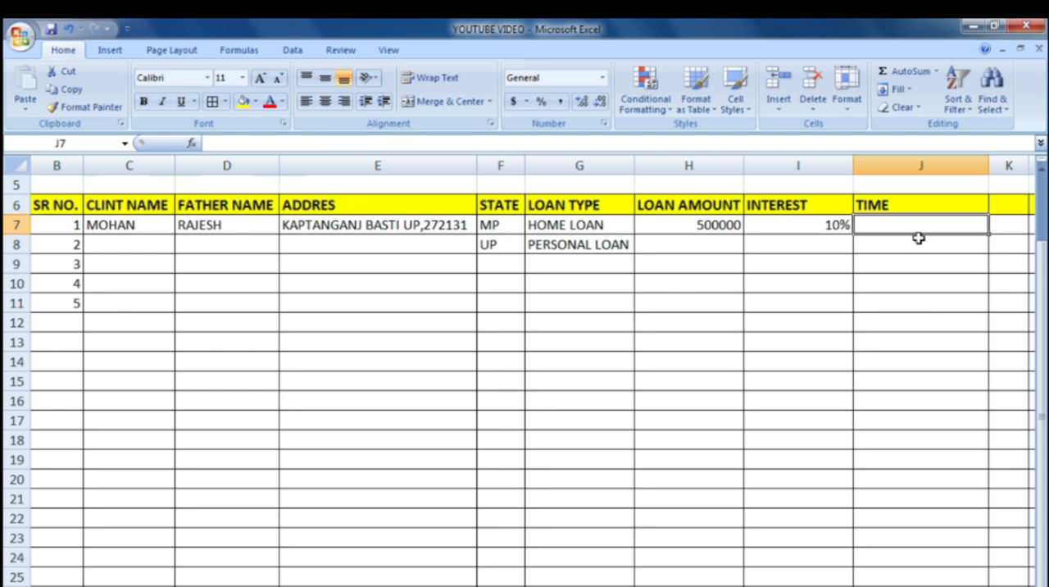
{"action": "type", "text": "2"}
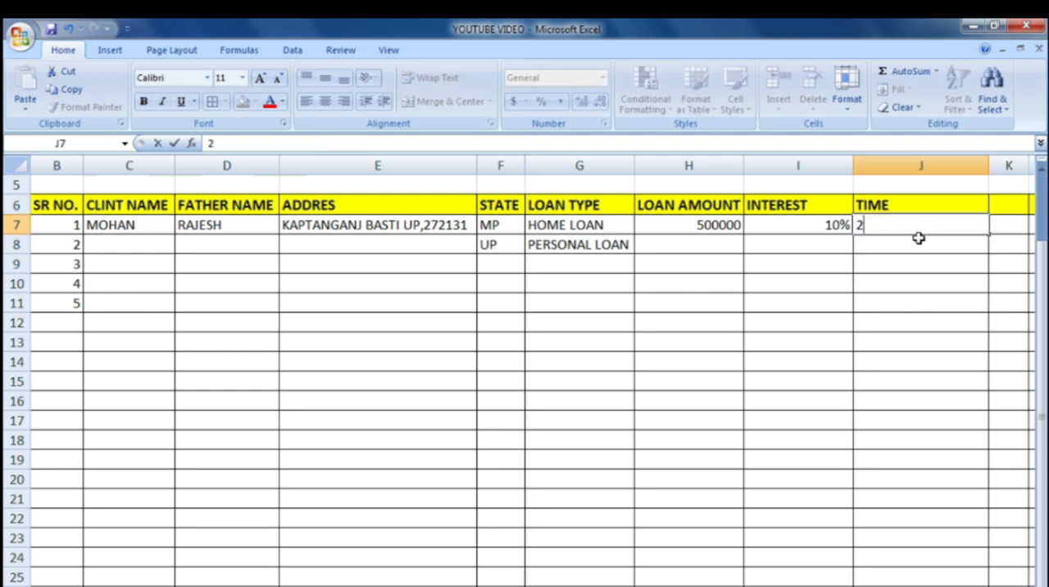
{"action": "key", "text": "Return"}
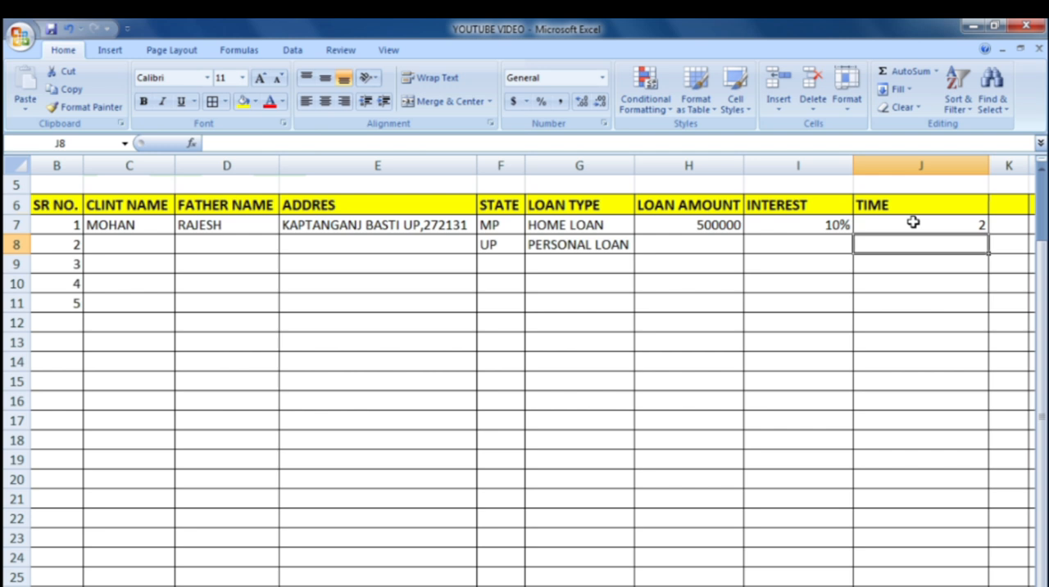
Step: Apply the custom number format # "YEAR" to the TIME column cells from J7 downward
{"action": "left_click_drag", "start_coordinate": [913, 222], "coordinate": [893, 530]}
{"action": "scroll", "coordinate": [893, 530], "scroll_direction": "up", "scroll_amount": 3}
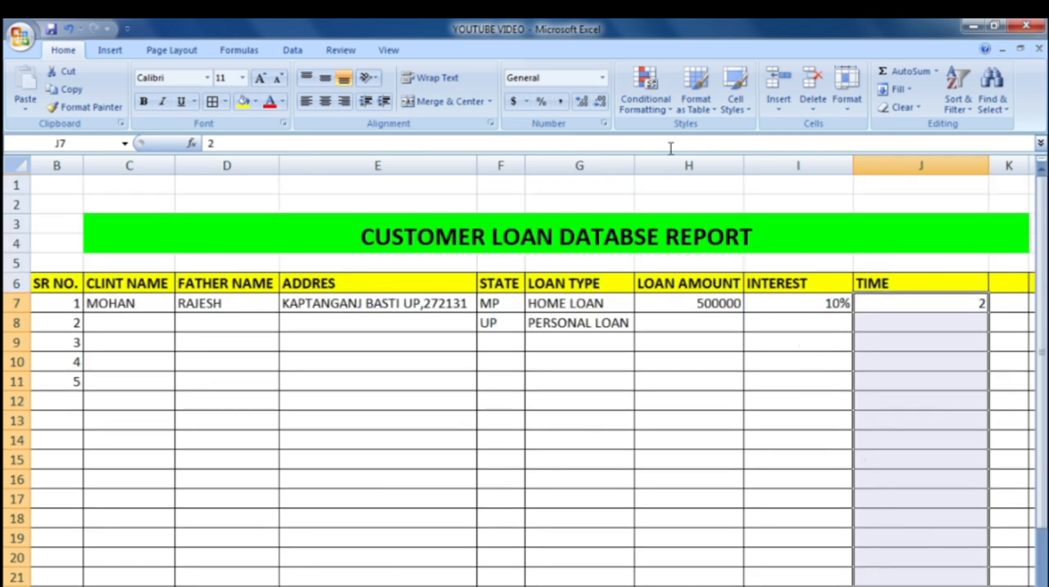
{"action": "left_click", "coordinate": [606, 125]}
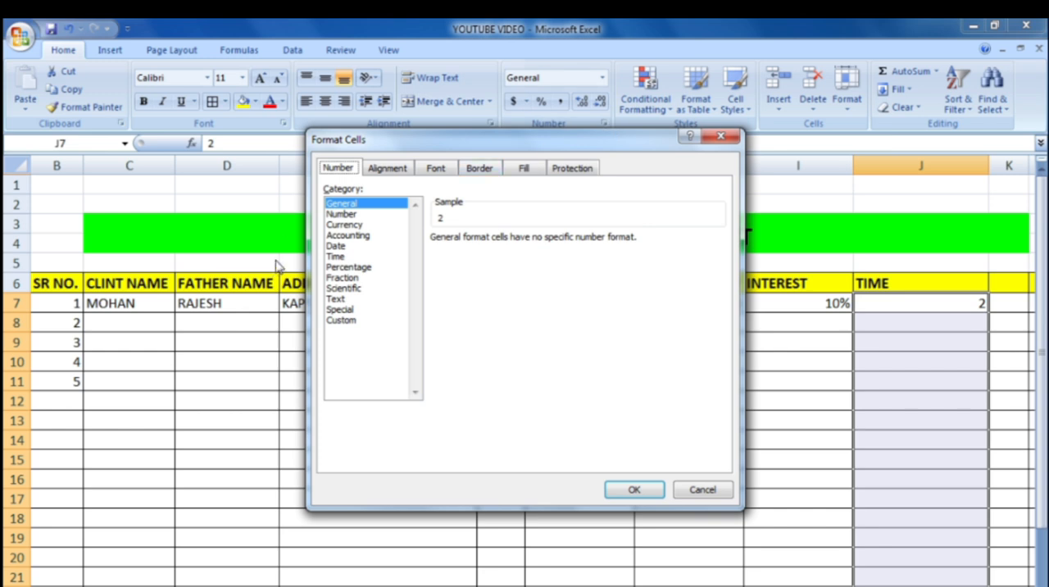
{"action": "left_click", "coordinate": [351, 325]}
{"action": "left_click_drag", "start_coordinate": [461, 255], "coordinate": [433, 254]}
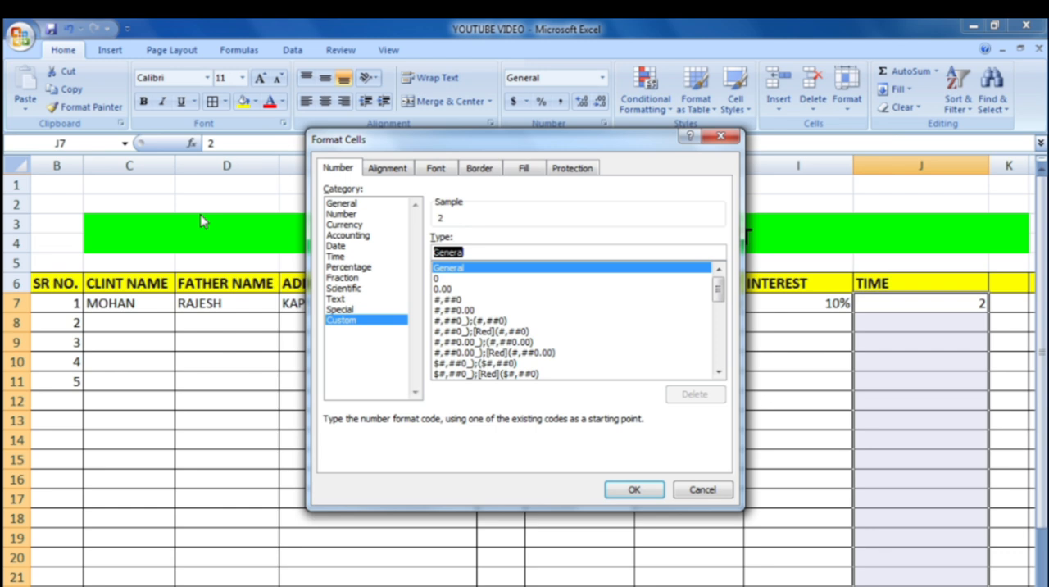
{"action": "key", "text": "BackSpace"}
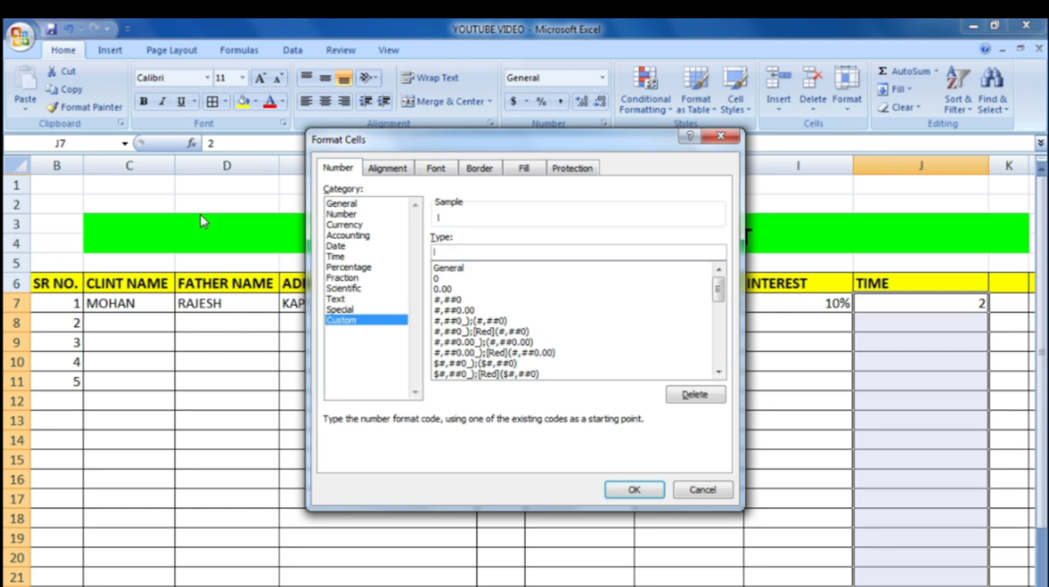
{"action": "type", "text": "0"}
{"action": "key", "text": "BackSpace"}
{"action": "type", "text": "# \"YEAR\""}
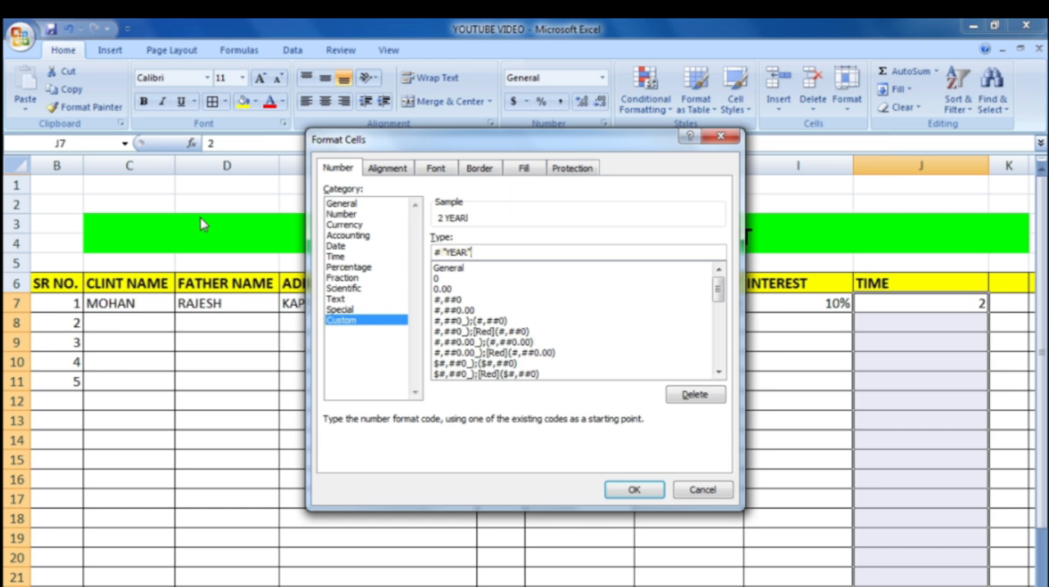
{"action": "left_click", "coordinate": [442, 254]}
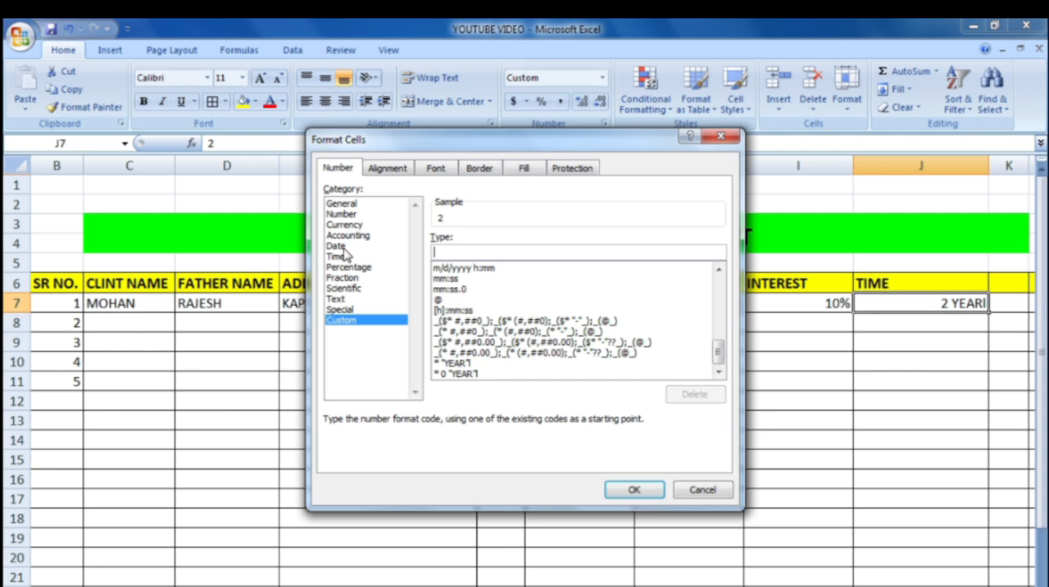
Step: Apply the custom number format * 0"YEAR" to the TIME column cells from J7 downward
{"action": "type", "text": "\""}
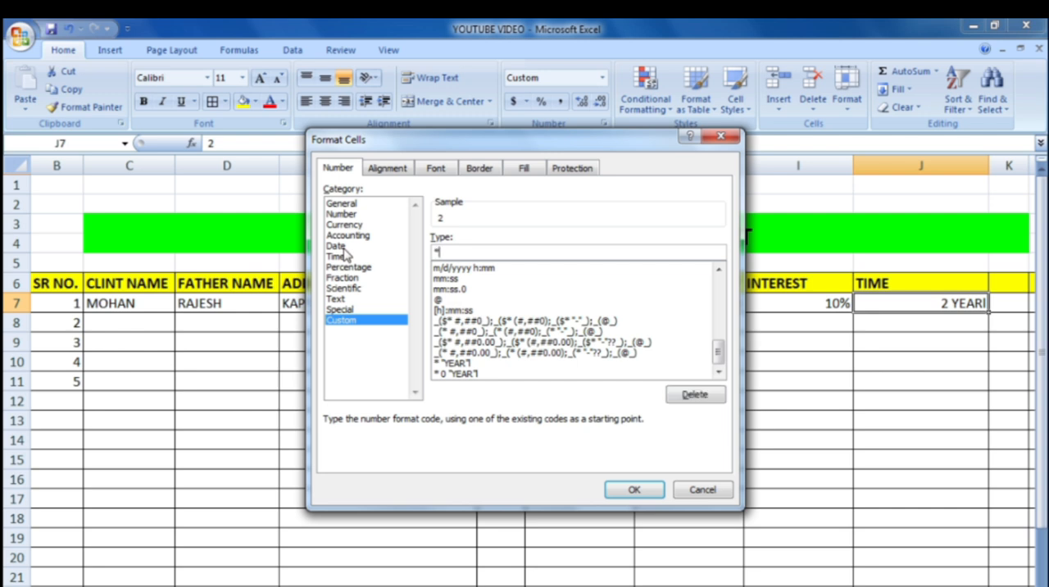
{"action": "type", "text": " 0\"YEAR"}
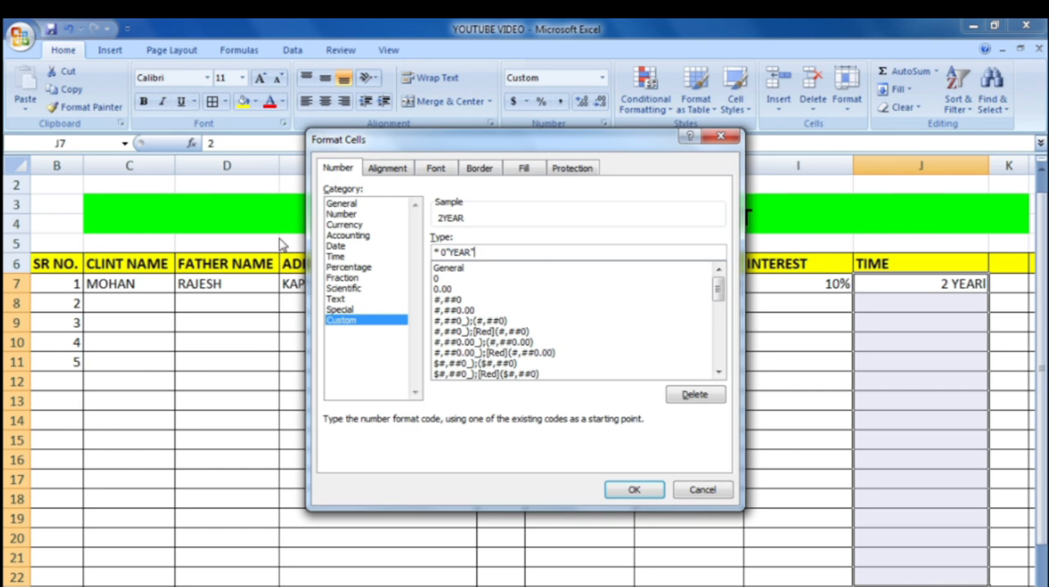
{"action": "key", "text": "Return"}
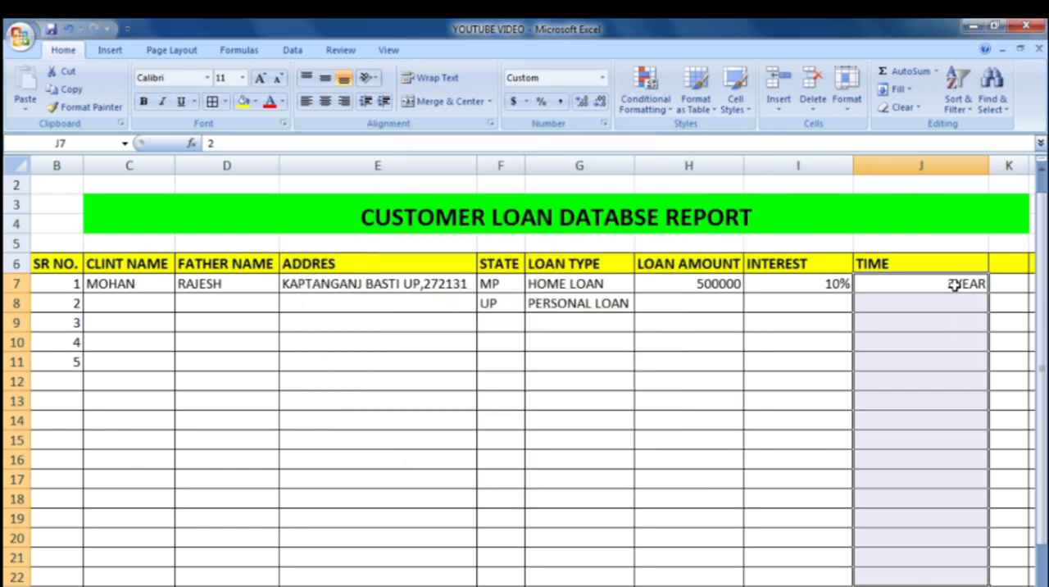
Step: Add a space before "YEAR" in J7's custom number format, making it * 0 "YEAR"
{"action": "left_click", "coordinate": [952, 286]}
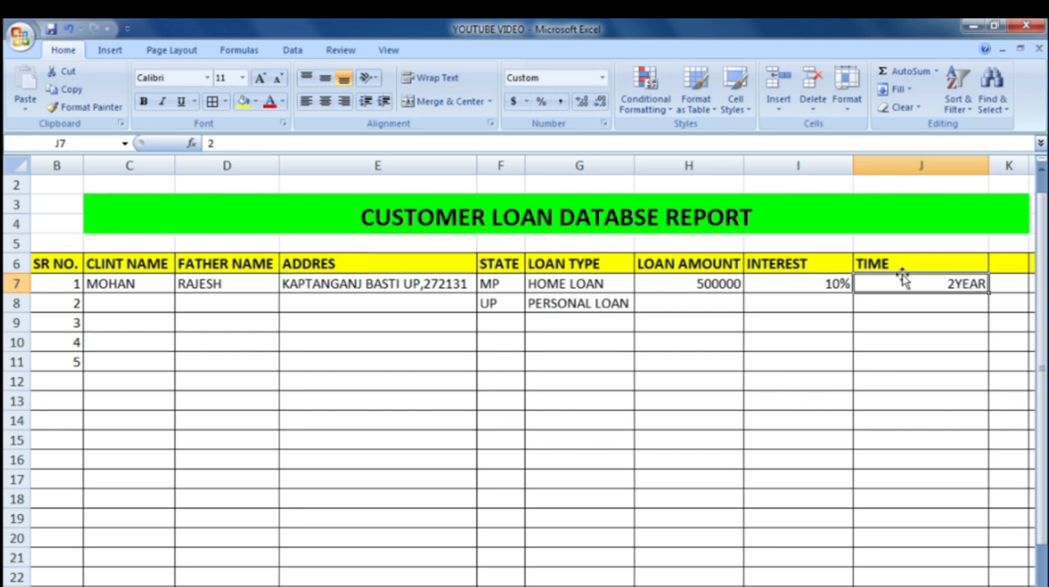
{"action": "left_click", "coordinate": [604, 124]}
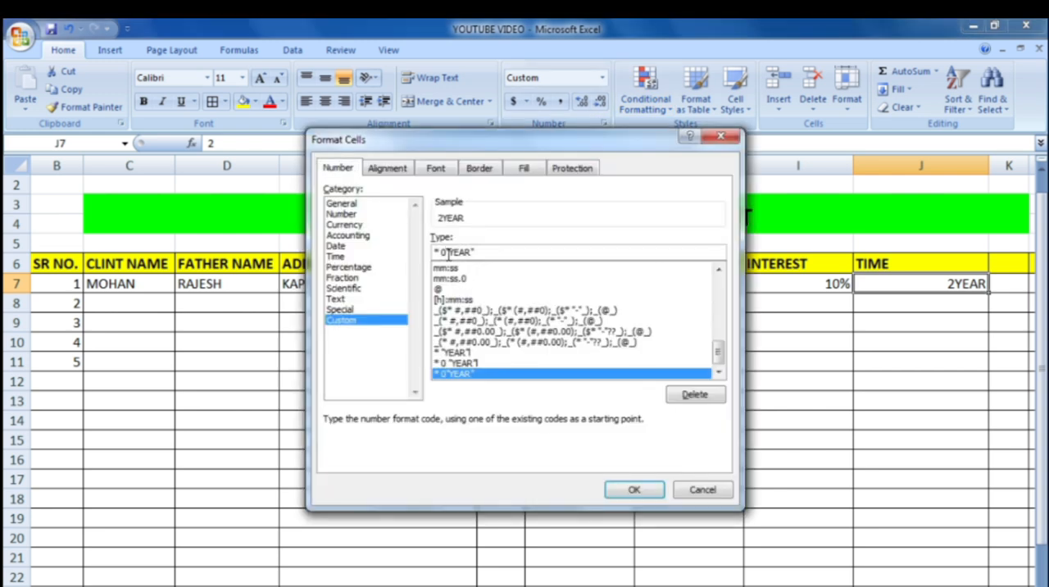
{"action": "left_click", "coordinate": [448, 252]}
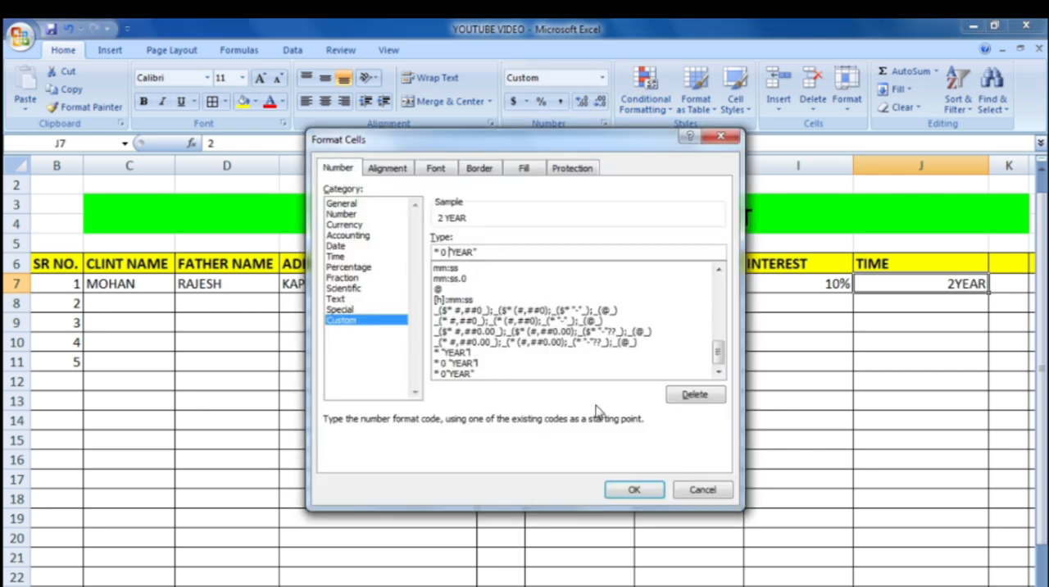
{"action": "key", "text": "Return"}
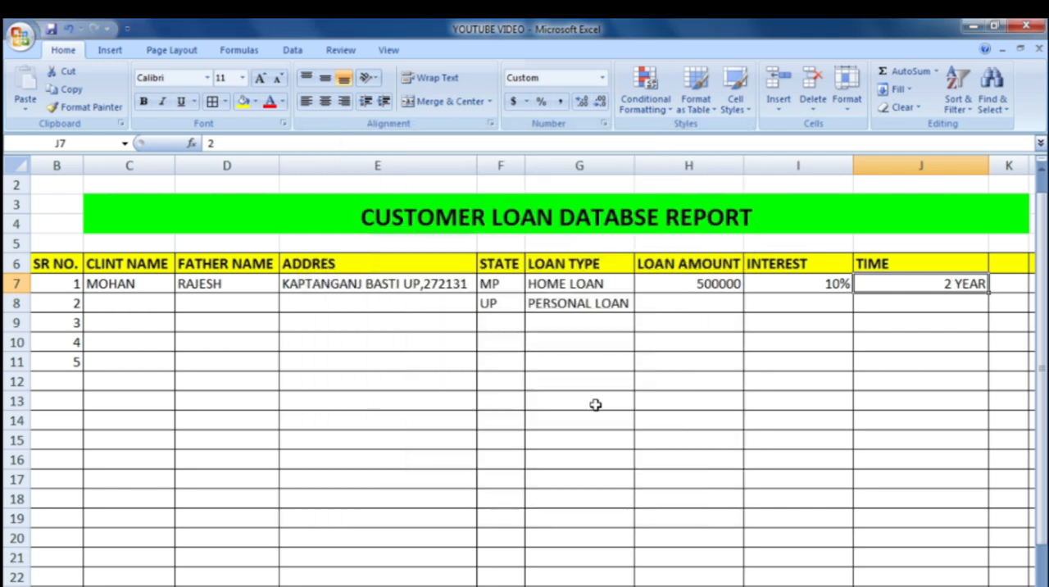
Step: Try out the year format in J8 by entering 2 and replacing it with 1
{"action": "left_click", "coordinate": [979, 299]}
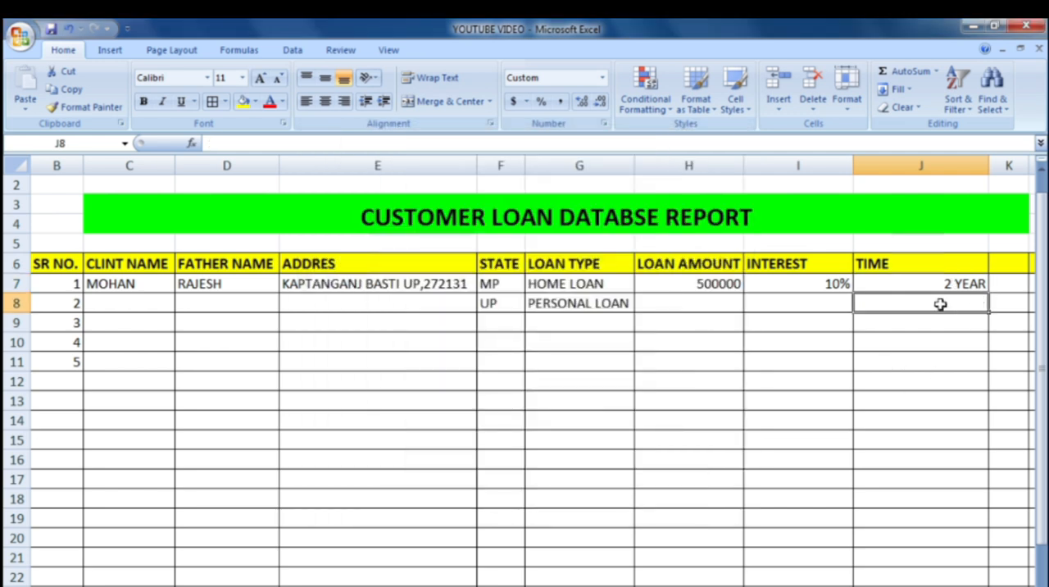
{"action": "type", "text": "2"}
{"action": "left_click", "coordinate": [960, 339]}
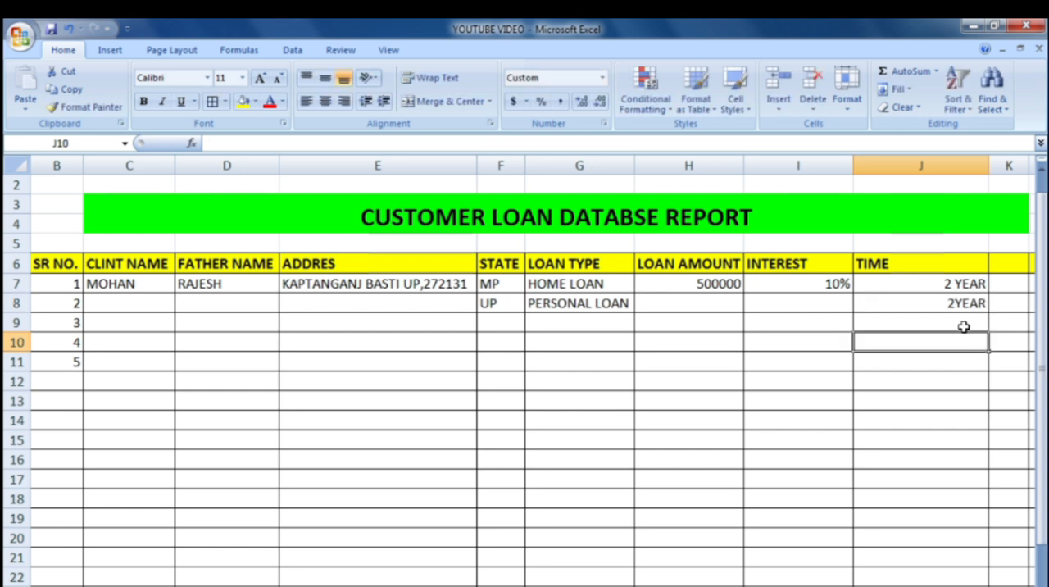
{"action": "left_click", "coordinate": [940, 297]}
{"action": "type", "text": "1"}
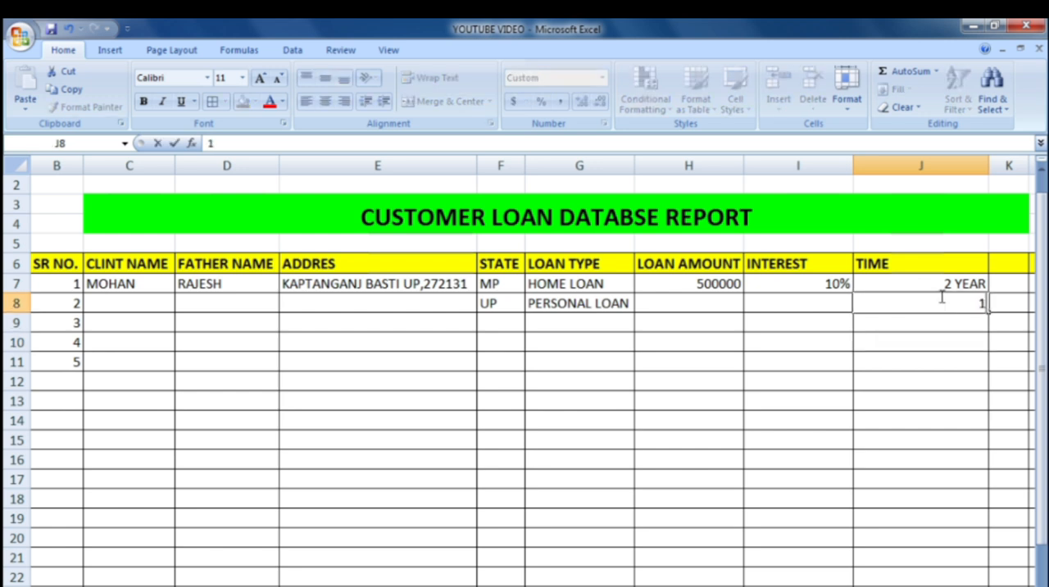
{"action": "left_click", "coordinate": [929, 337]}
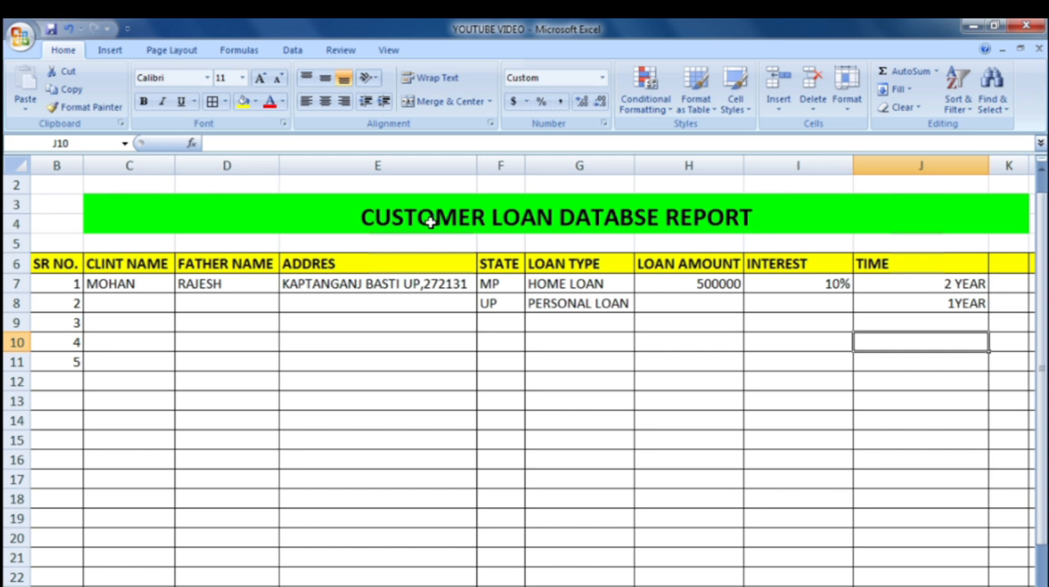
Step: Enter the second client's name in C8 and the father's name in D8
{"action": "left_click", "coordinate": [132, 304]}
{"action": "type", "text": "R"}
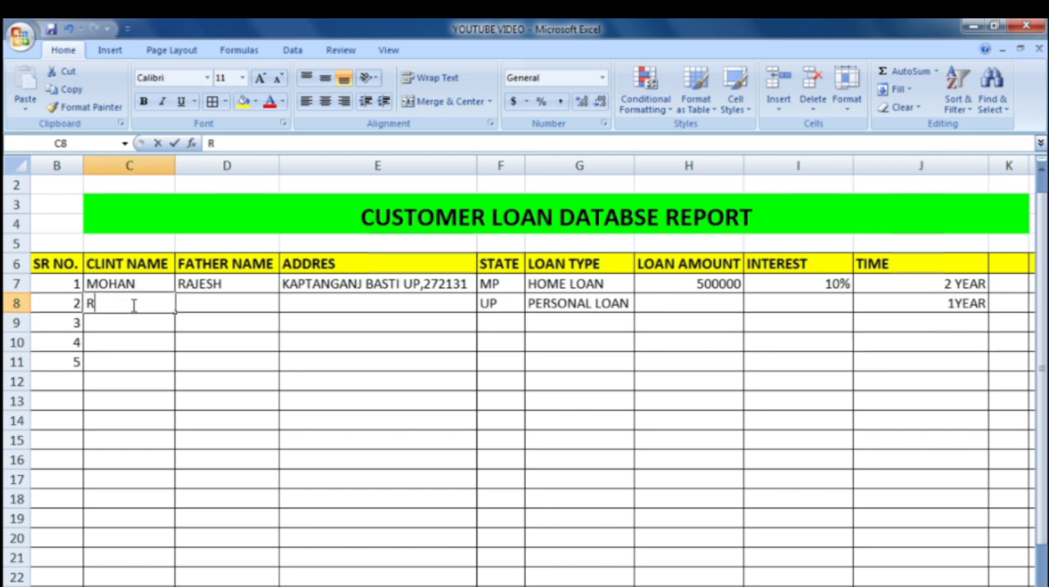
{"action": "type", "text": "AKESH"}
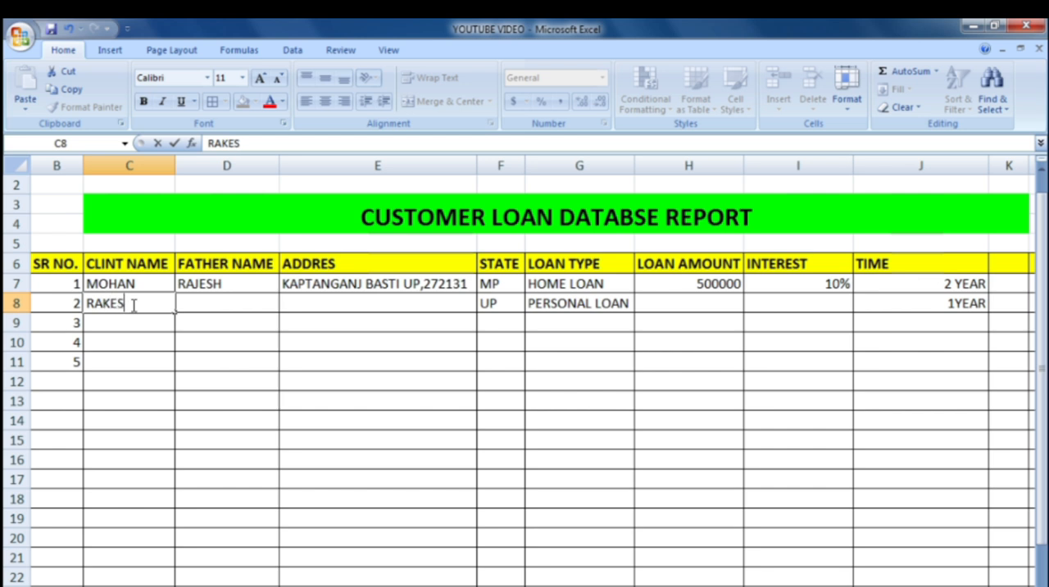
{"action": "left_click", "coordinate": [228, 302]}
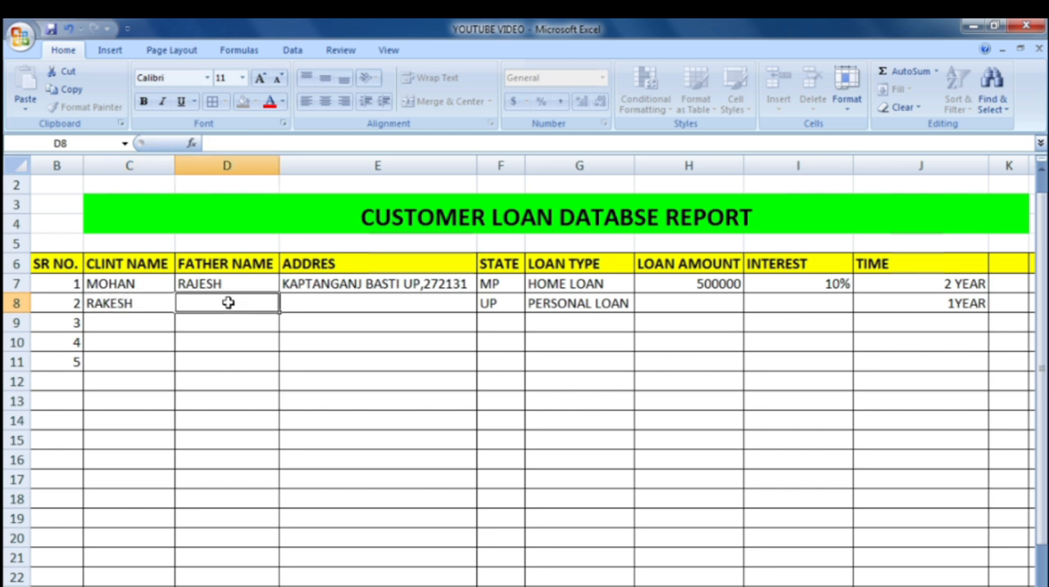
{"action": "type", "text": "HARI"}
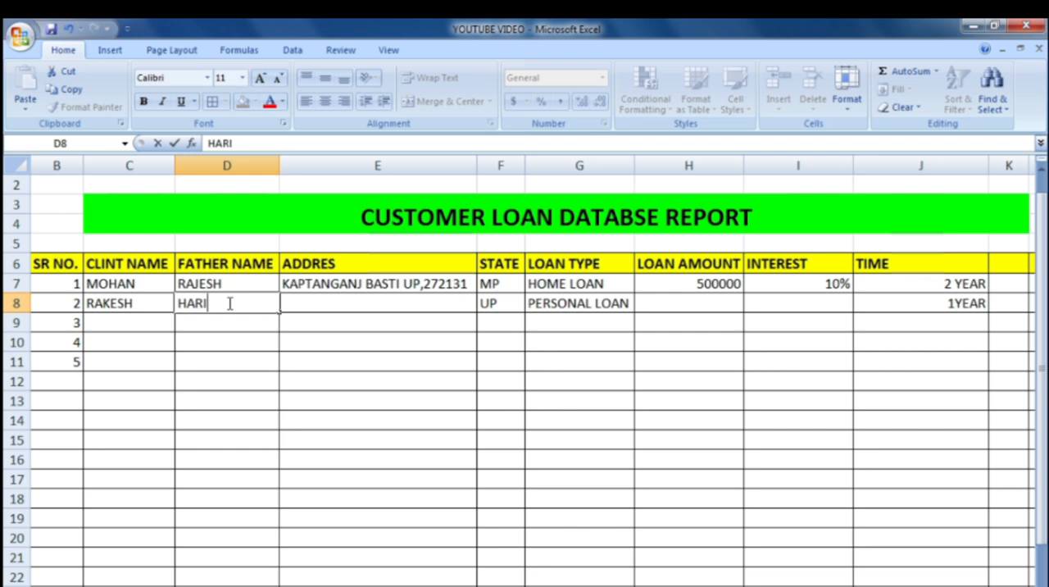
{"action": "type", "text": " OM"}
{"action": "key", "text": "Tab"}
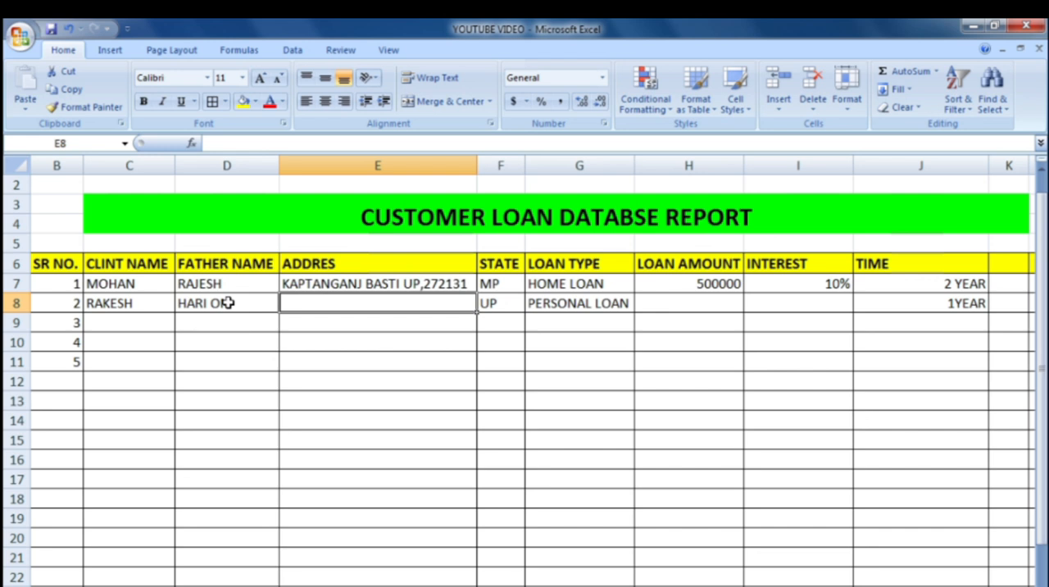
Step: Fill the first client's ADDRES entry from E7 down into E8
{"action": "left_click", "coordinate": [337, 284]}
{"action": "left_click", "coordinate": [473, 298]}
{"action": "left_click", "coordinate": [472, 283]}
{"action": "left_click_drag", "start_coordinate": [474, 283], "coordinate": [475, 303]}
Step: Choose MP from the state dropdown in F8 for the second client
{"action": "left_click", "coordinate": [491, 302]}
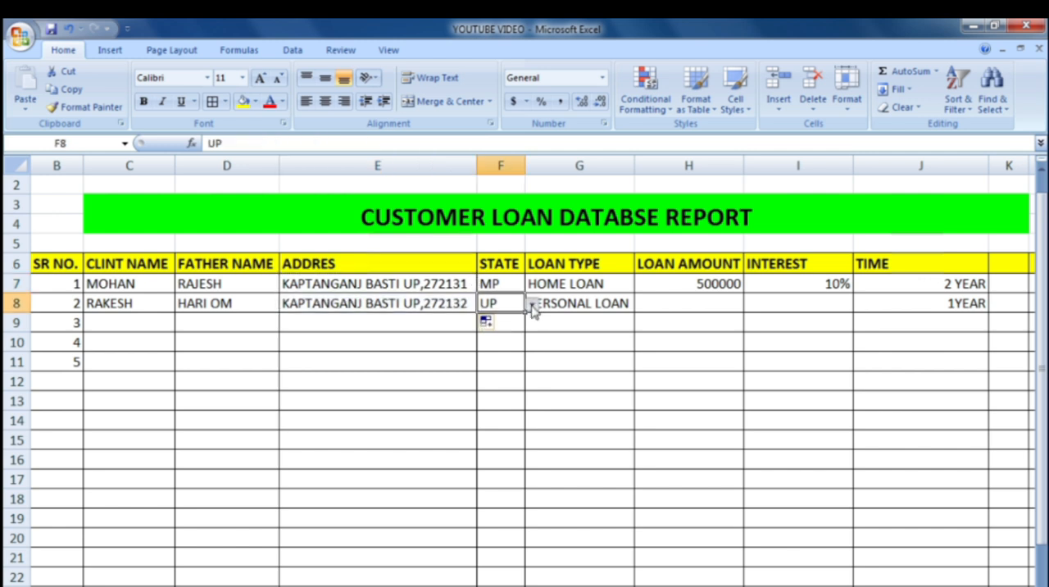
{"action": "left_click", "coordinate": [532, 304]}
{"action": "left_click", "coordinate": [482, 332]}
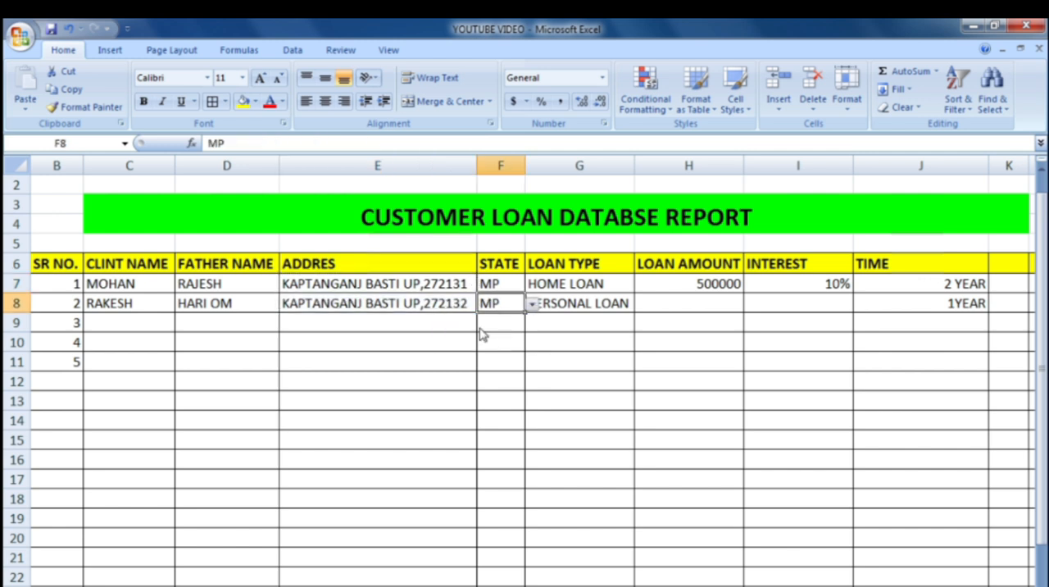
{"action": "left_click", "coordinate": [588, 303]}
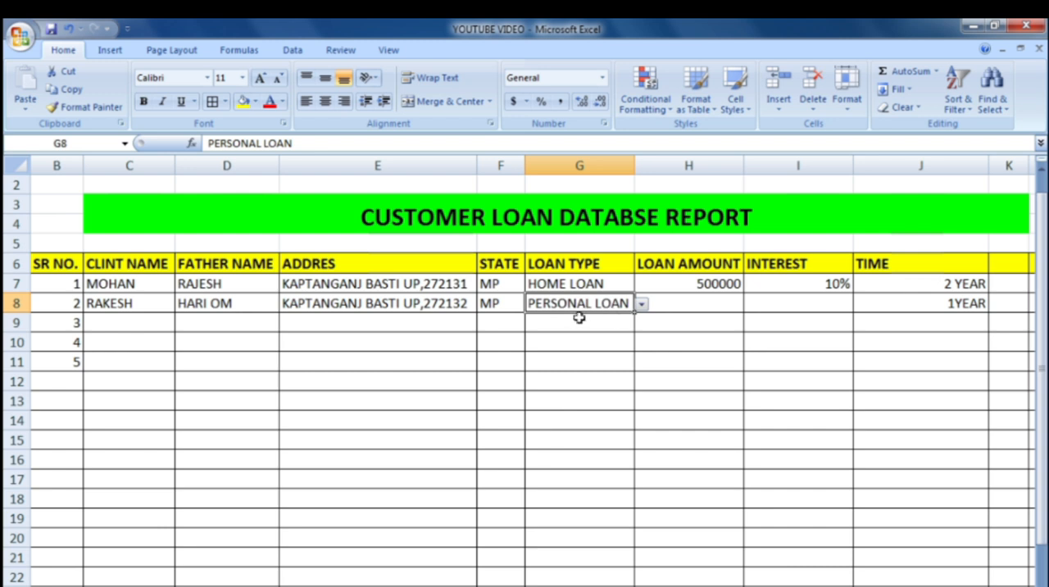
Step: Enter 100000 as the second client's LOAN AMOUNT in H8 and 5% as the INTEREST in I8
{"action": "left_click", "coordinate": [691, 303]}
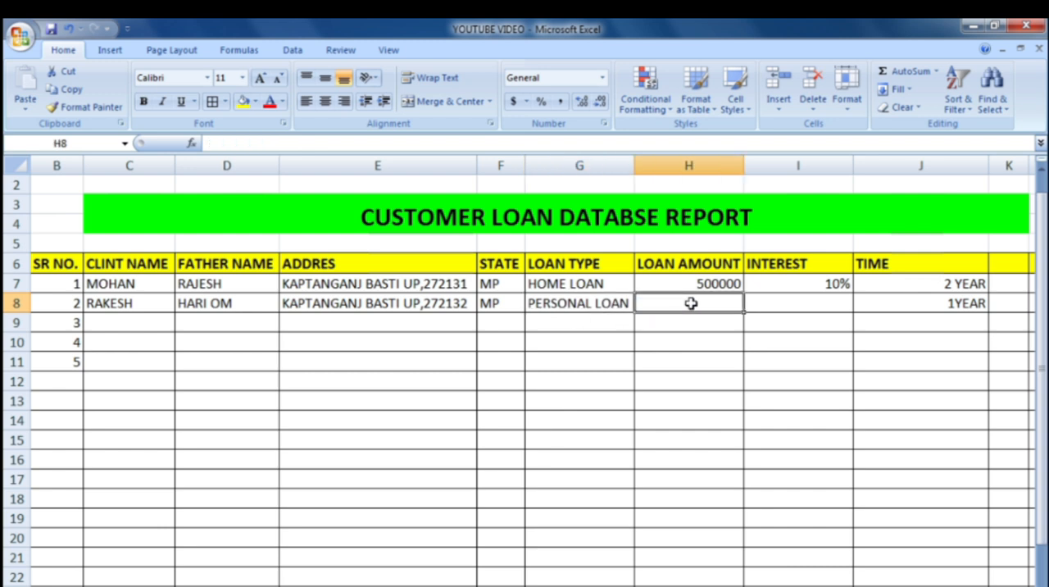
{"action": "type", "text": "100000"}
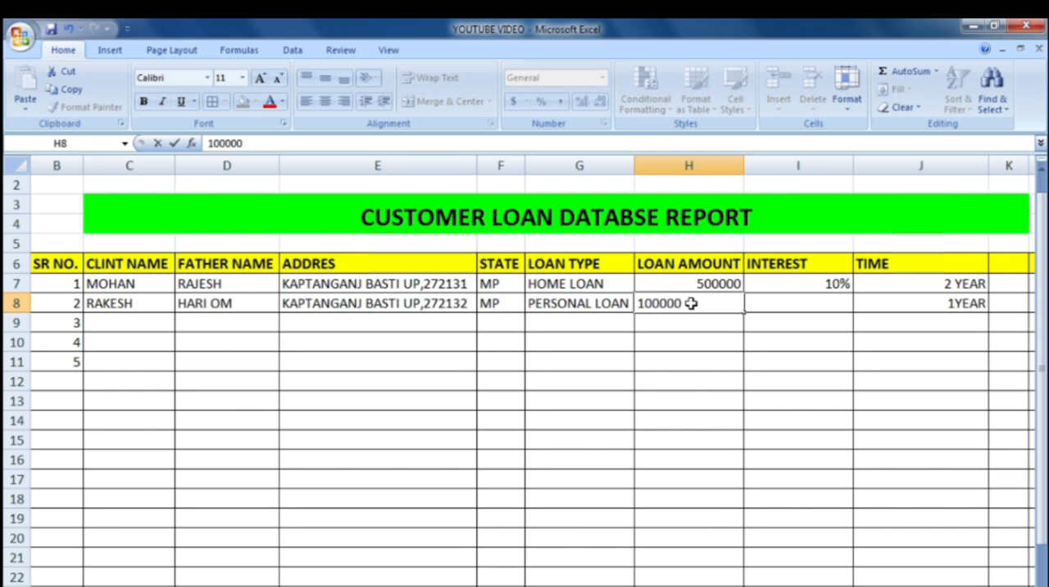
{"action": "key", "text": "Tab"}
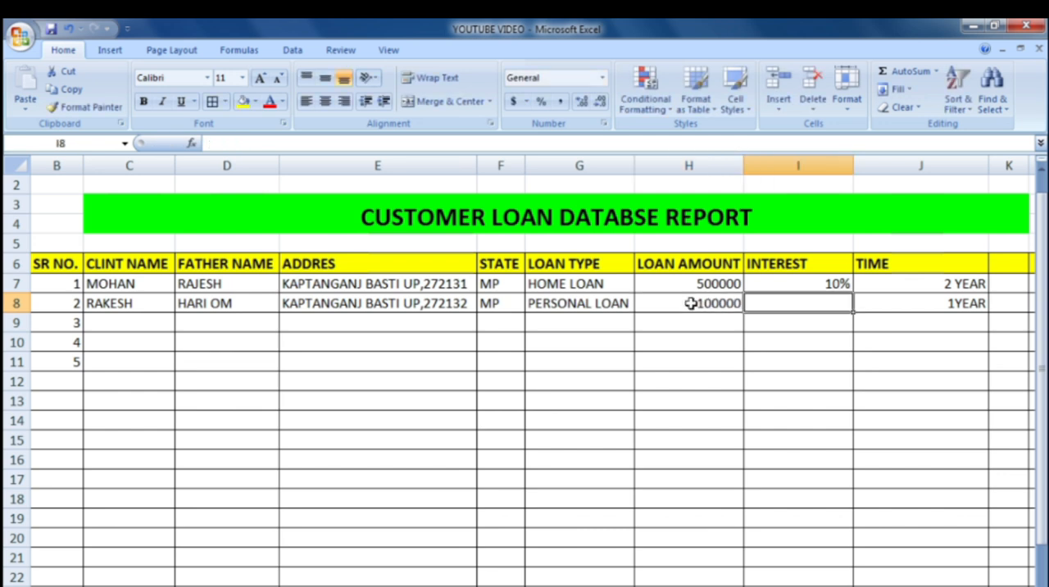
{"action": "type", "text": "5"}
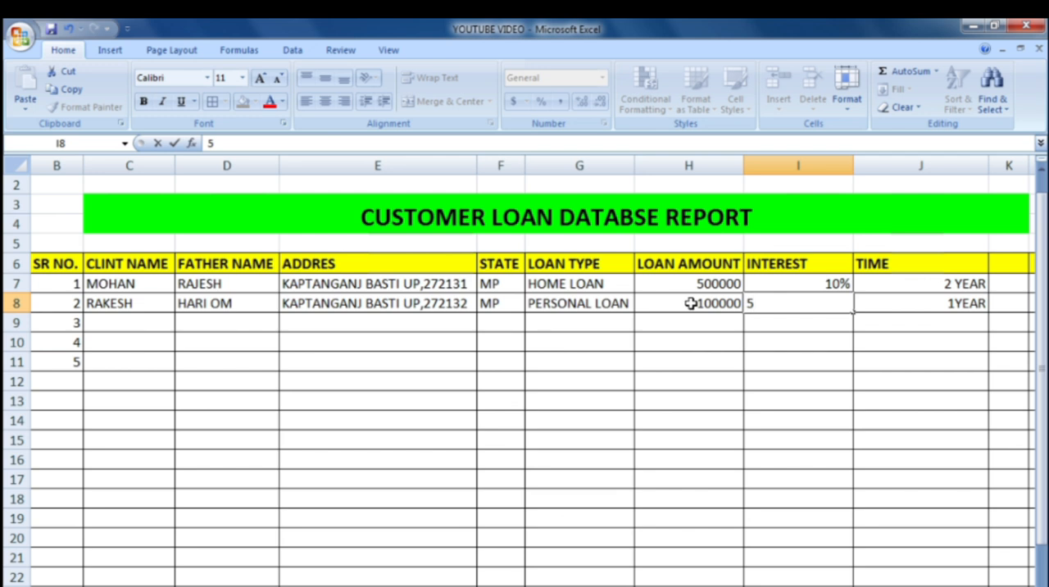
{"action": "type", "text": "%"}
{"action": "left_click", "coordinate": [908, 362]}
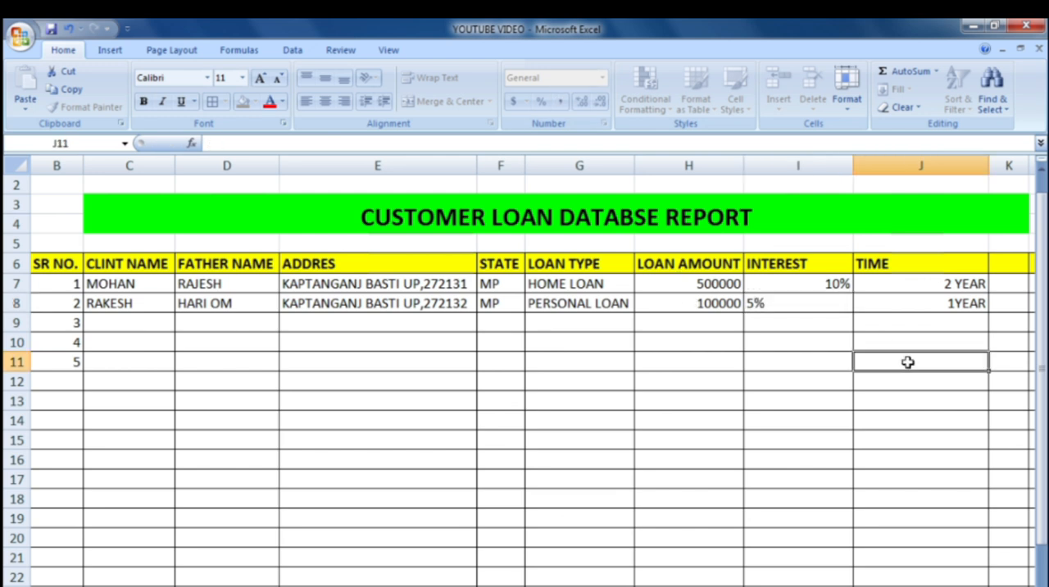
Step: Set the second client's TIME in J8 to 3
{"action": "left_click", "coordinate": [965, 304]}
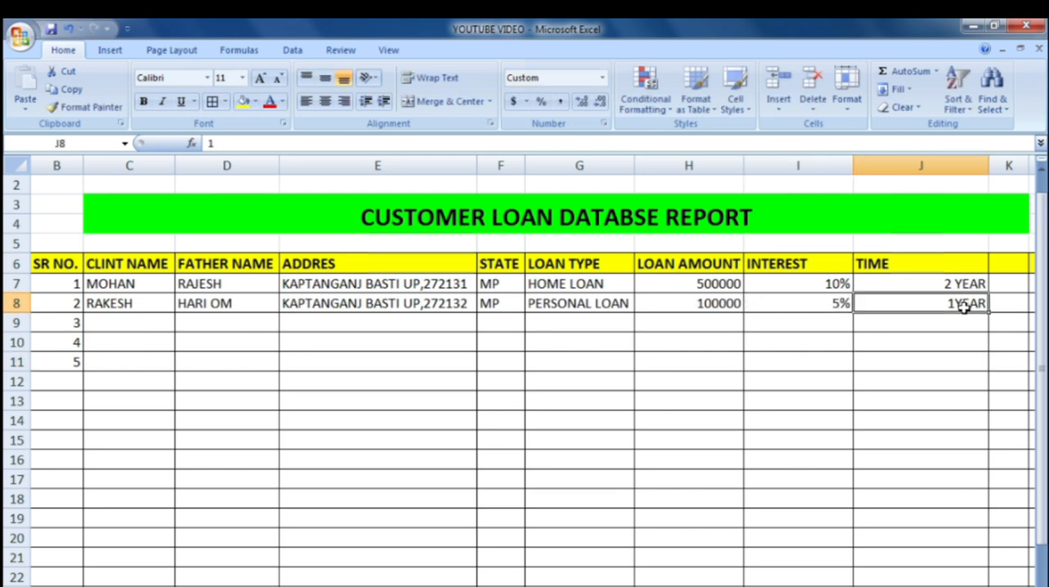
{"action": "type", "text": "3"}
{"action": "key", "text": "Return"}
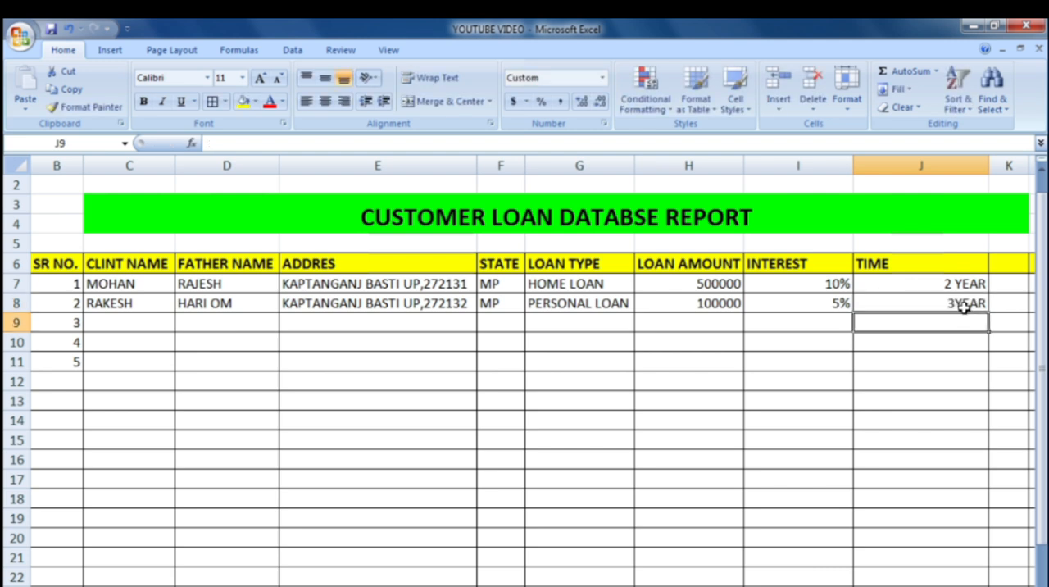